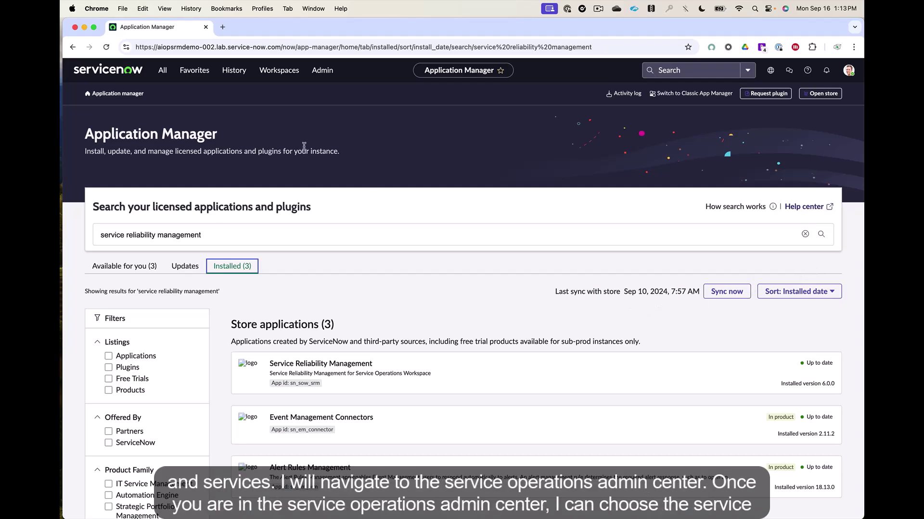
Step: Grant the team lead the SRM Admin role in the Service Reliability Management configuration
left_click(159, 71)
type("service operat")
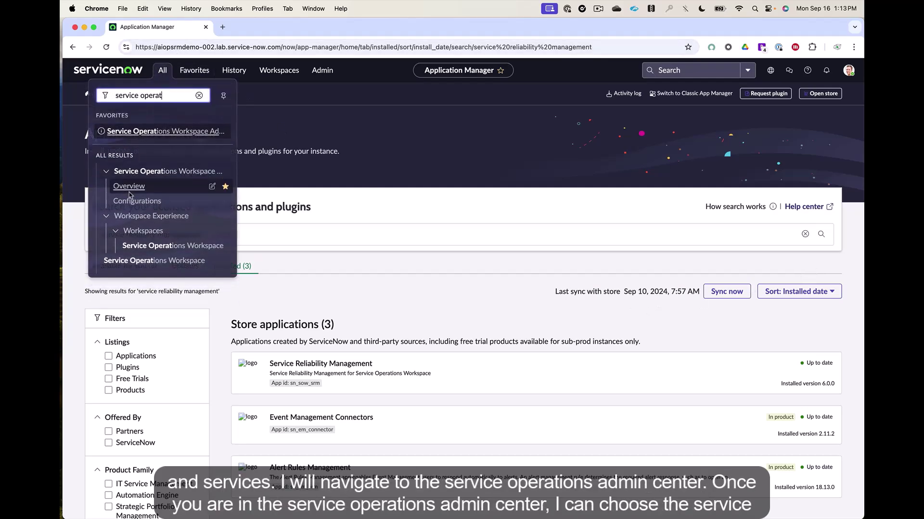
left_click(130, 191)
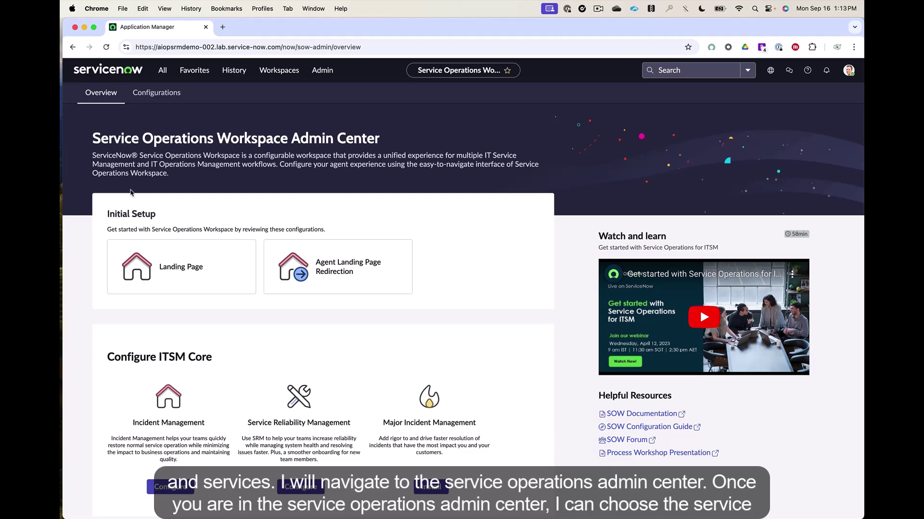
scroll(323, 471, "down", 1)
left_click(314, 457)
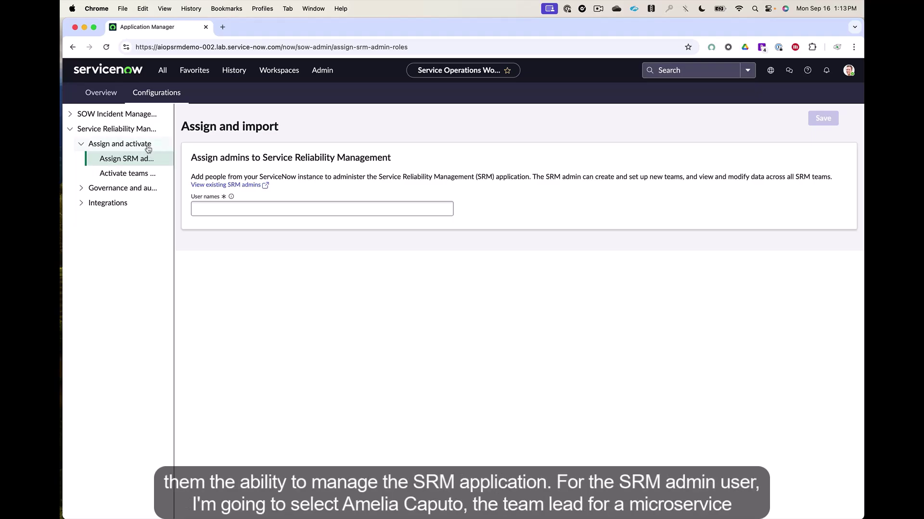
left_click(323, 207)
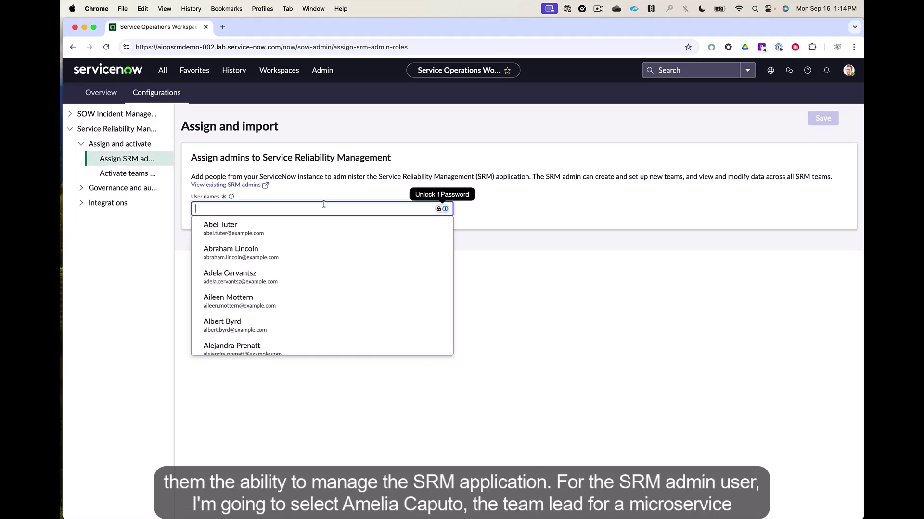
type("amelia")
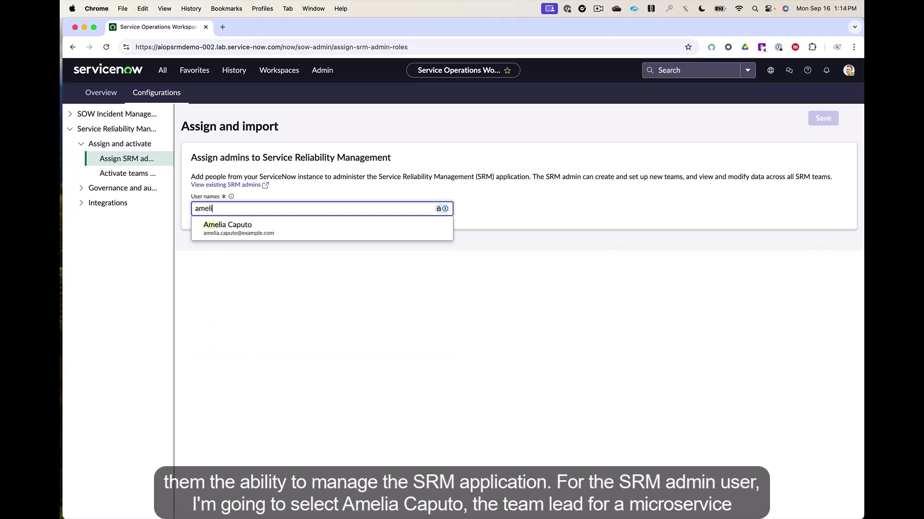
left_click(324, 224)
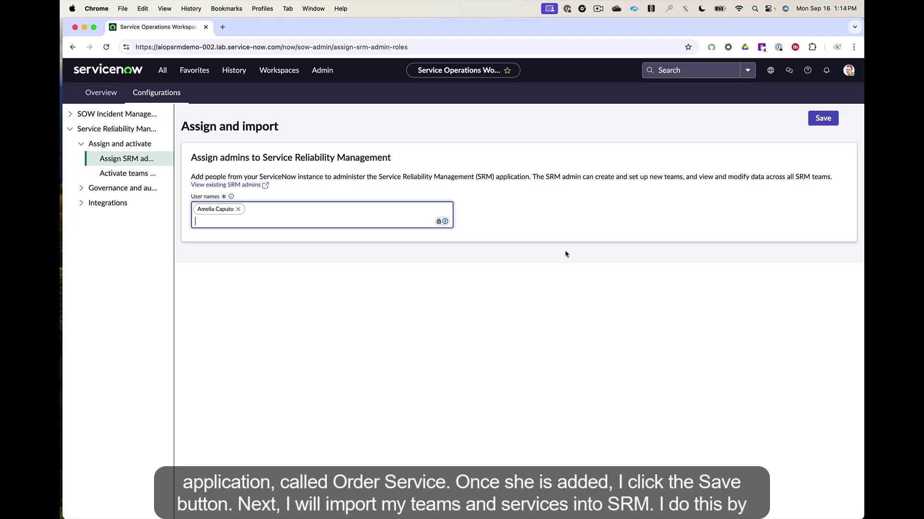
left_click(823, 121)
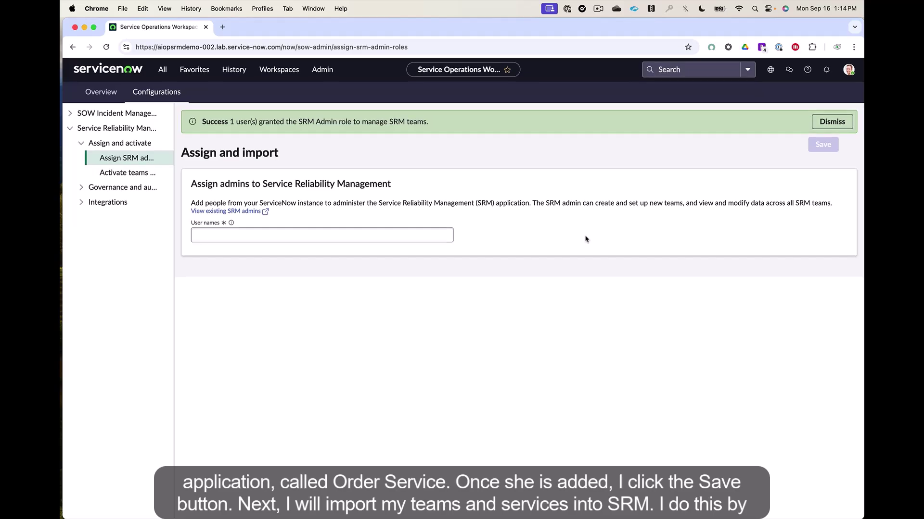
Step: Activate the SRE Ops1, SRE Ops2 and SRE Ops3 teams and confirm the activation
left_click(111, 174)
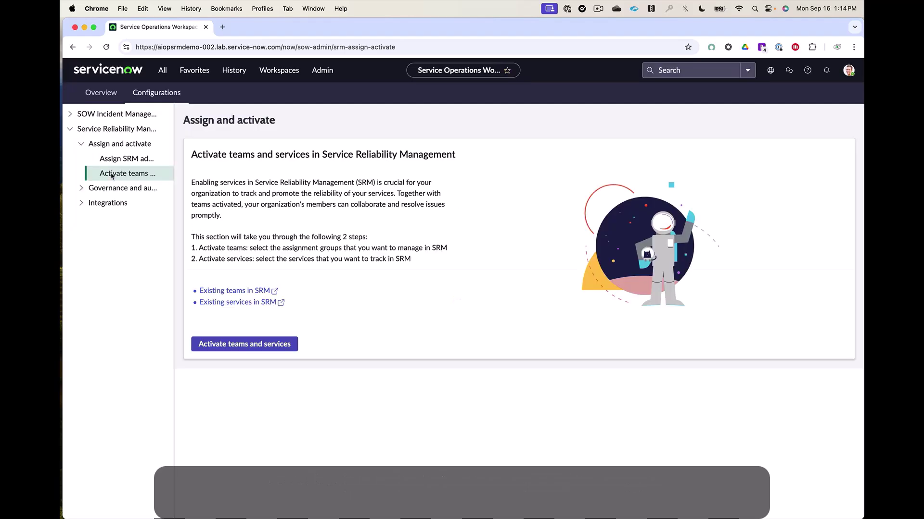
left_click(247, 344)
scroll(533, 384, "down", 3)
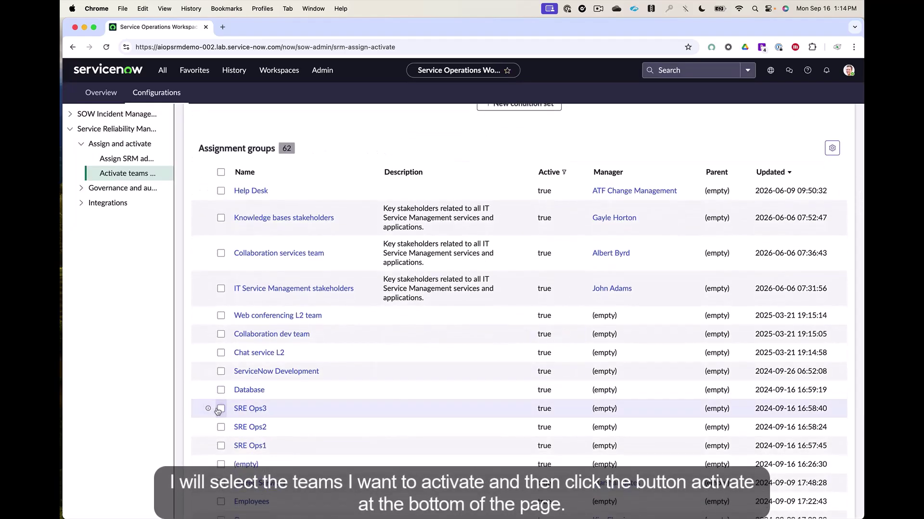
left_click(221, 427)
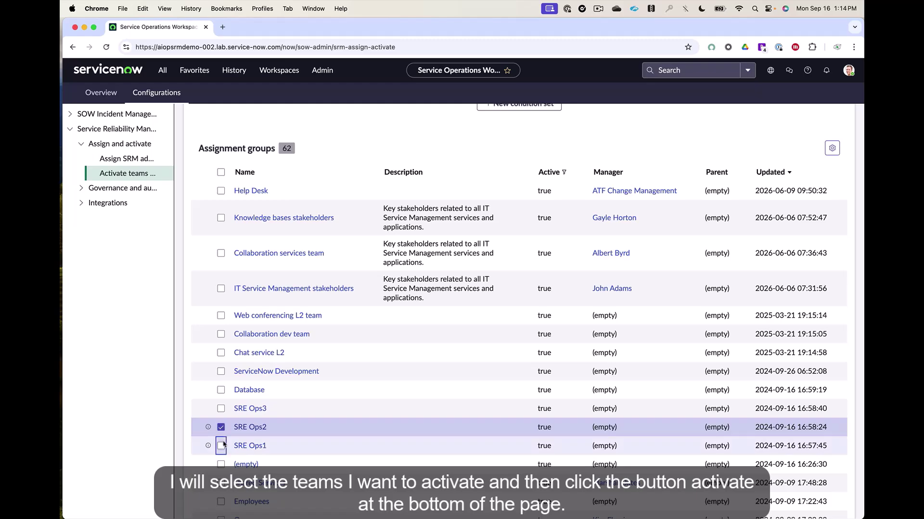
left_click(222, 447)
left_click(221, 409)
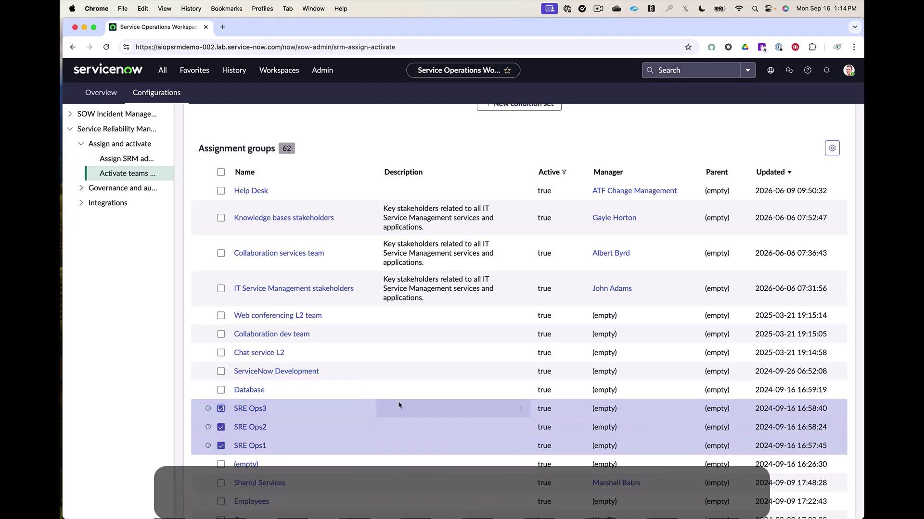
scroll(398, 405, "down", 5)
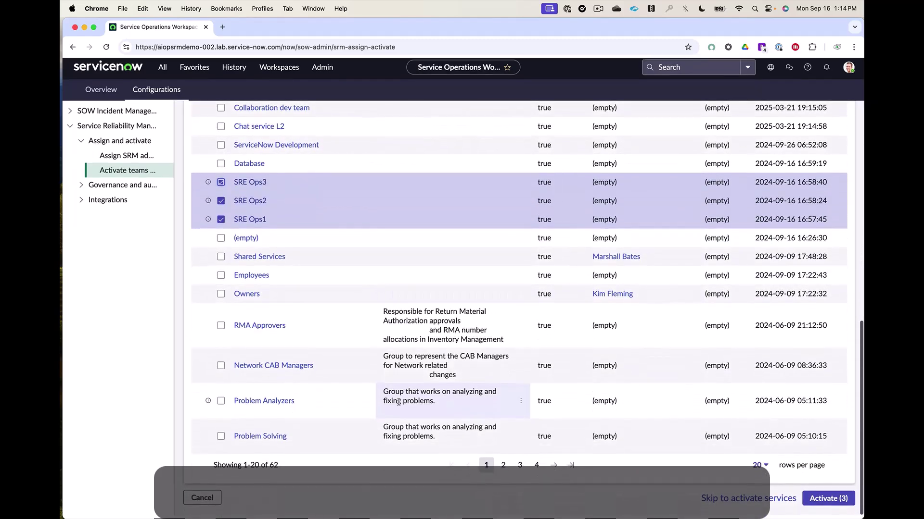
left_click(828, 503)
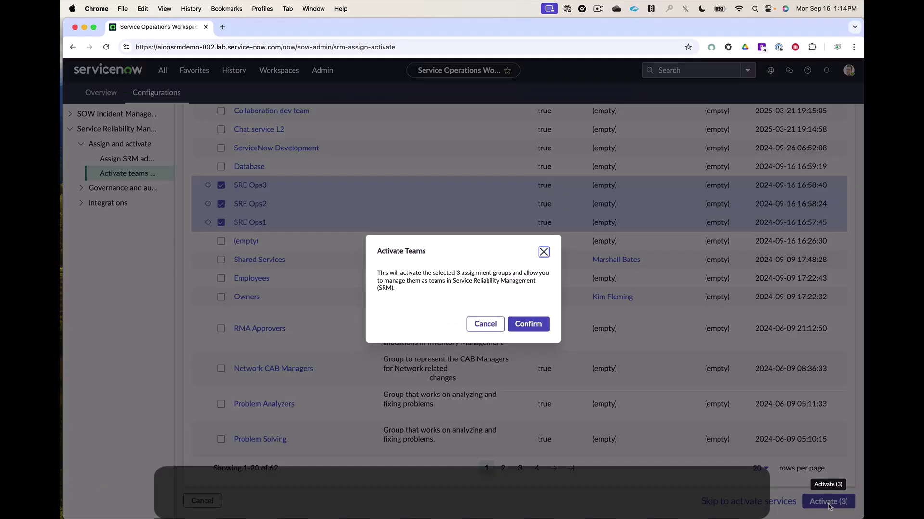
left_click(533, 325)
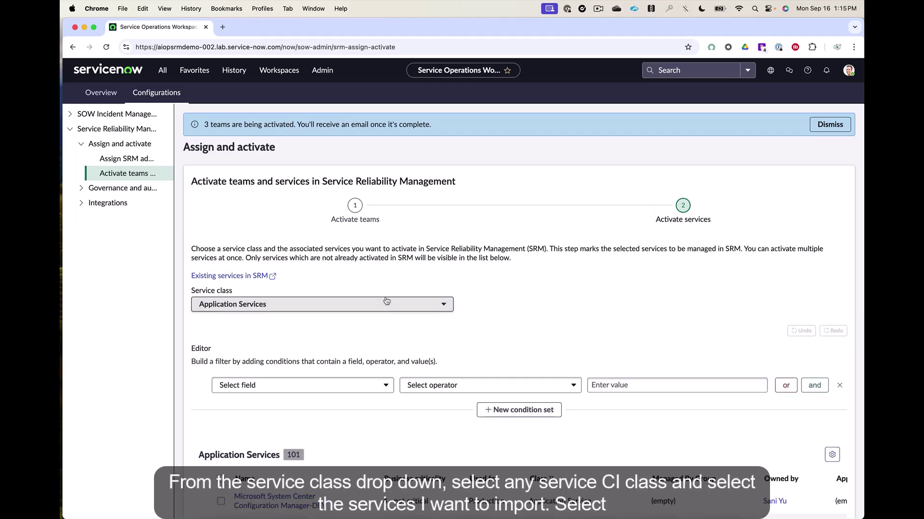
Step: Filter services to the Application Services class and select accountingservice
left_click(386, 301)
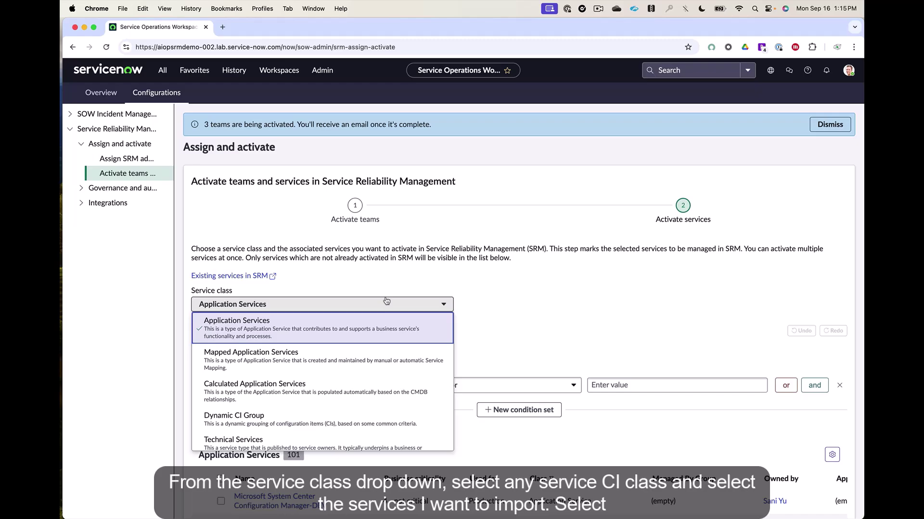
left_click(348, 335)
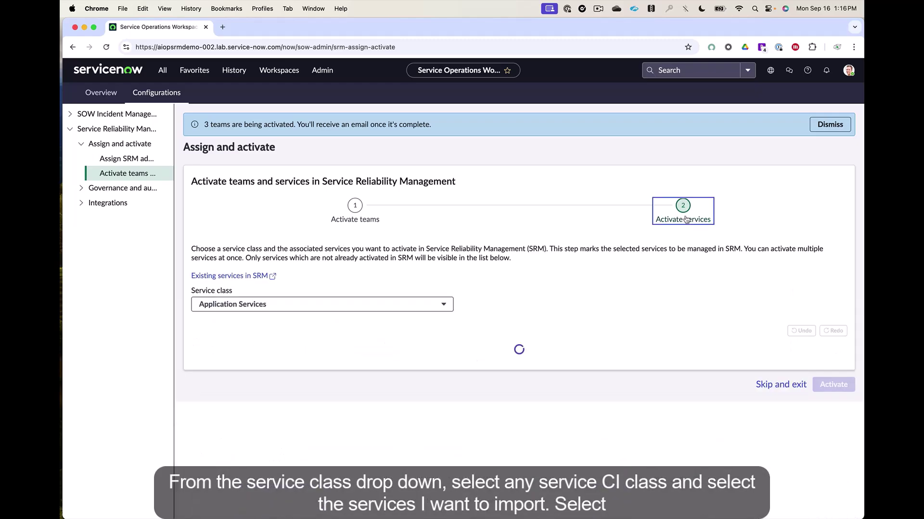
scroll(443, 337, "down", 5)
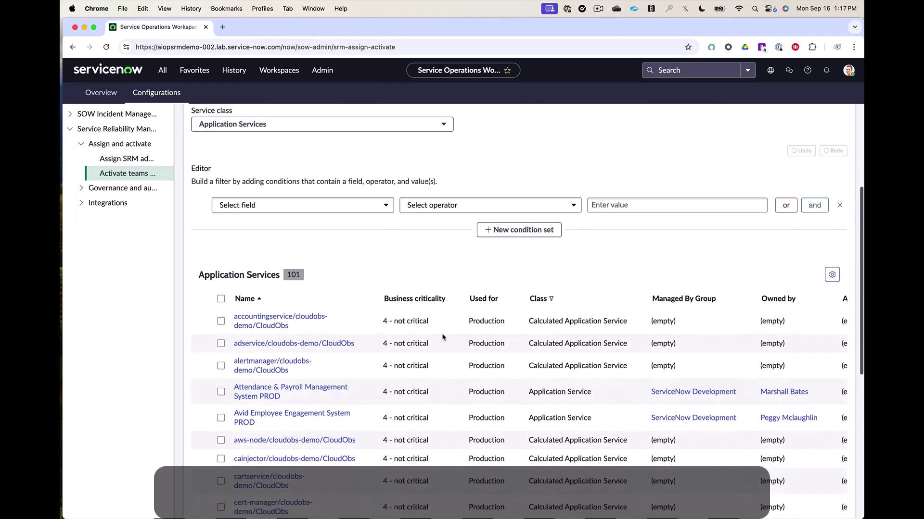
scroll(443, 336, "down", 1)
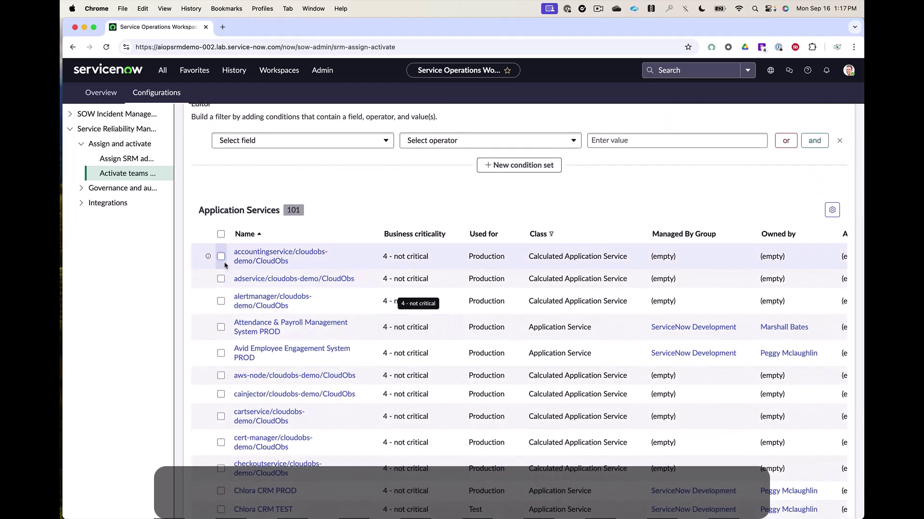
left_click(222, 258)
Step: Activate accountingservice with Application Development as its support group
scroll(656, 396, "down", 5)
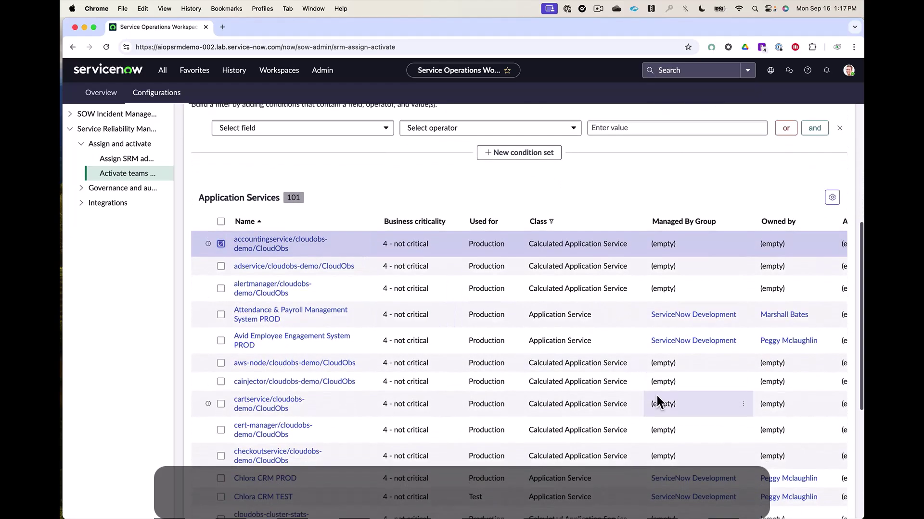
scroll(657, 396, "down", 1)
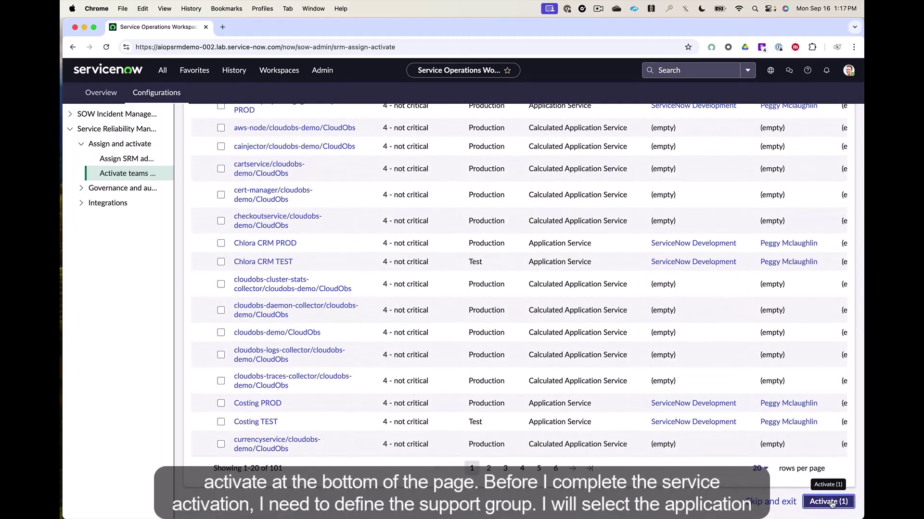
left_click(830, 502)
left_click(517, 310)
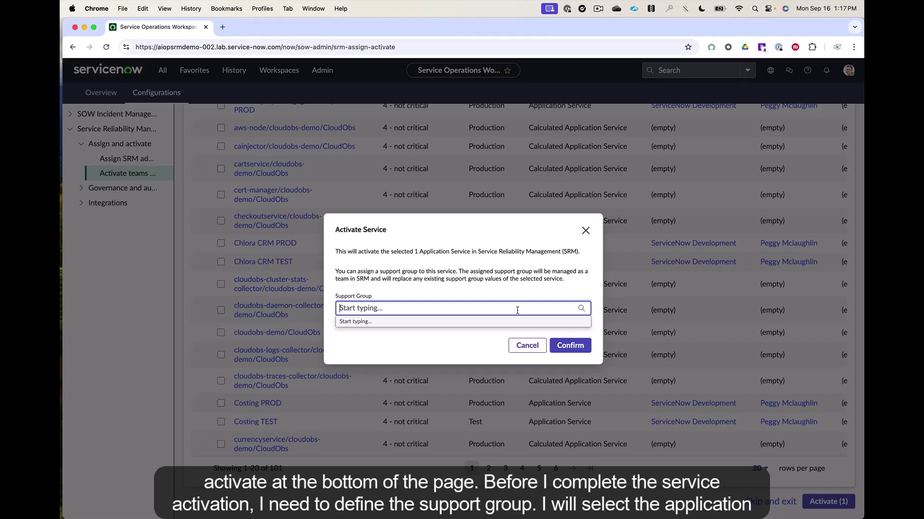
type("appl")
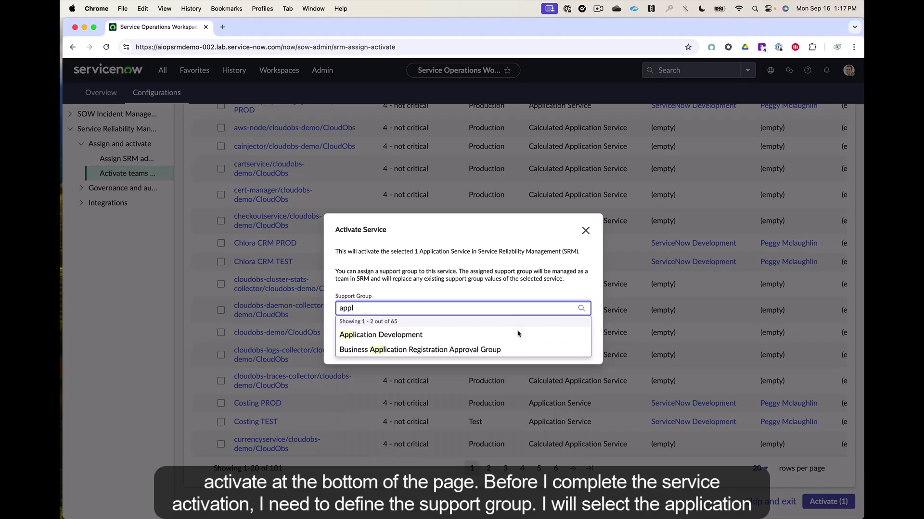
left_click(518, 335)
left_click(571, 345)
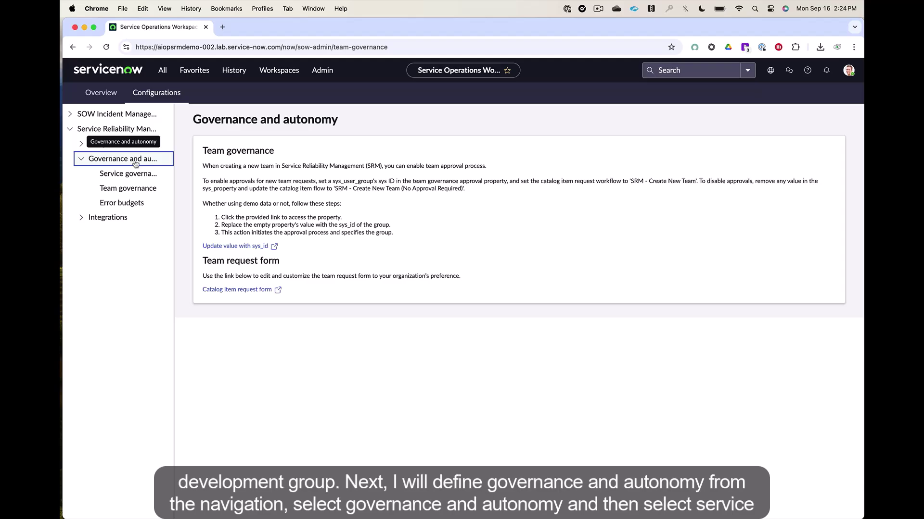
Step: Require Application Development approval for associating existing CMDB services within SRM, and save
left_click(135, 176)
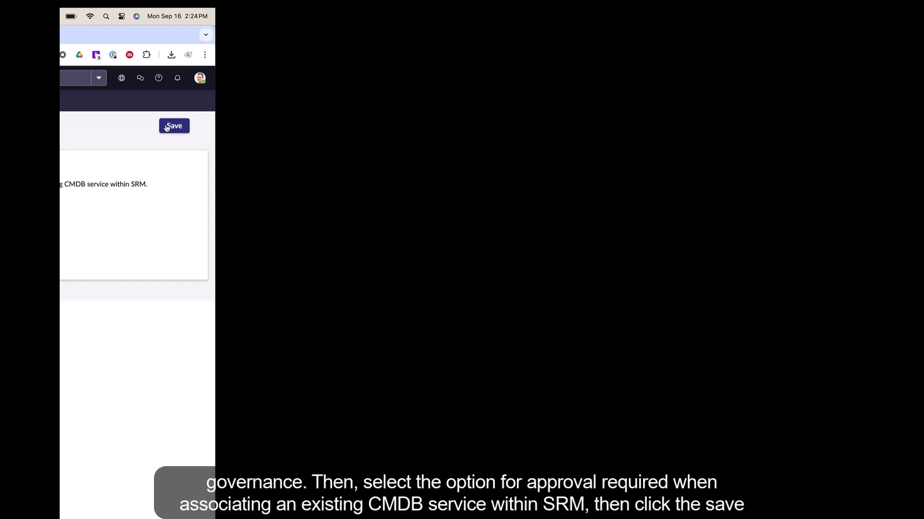
left_click(168, 126)
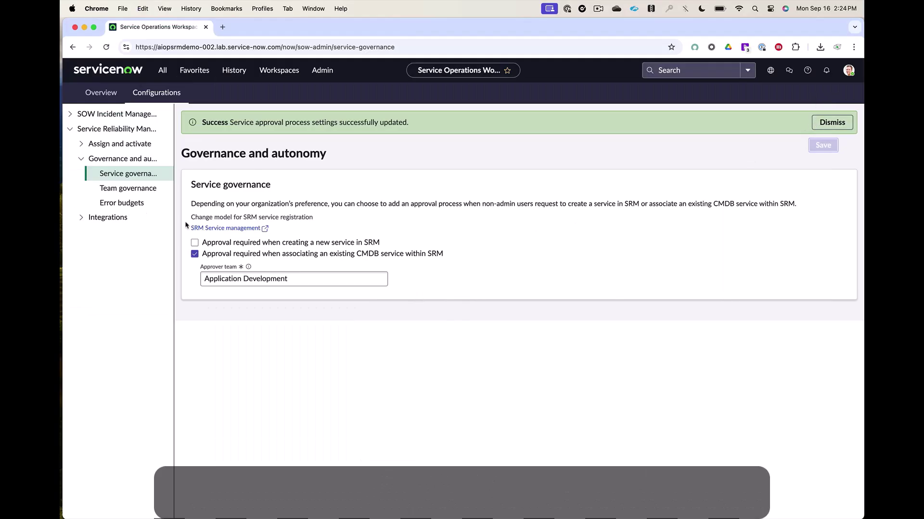
left_click(147, 192)
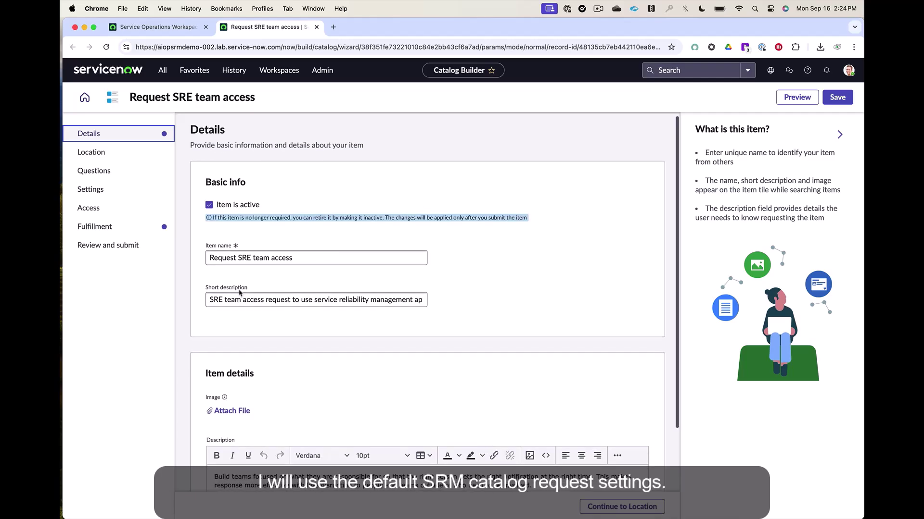
Step: Review the Request SRE team access catalog item and submit it for publishing
scroll(282, 228, "down", 2)
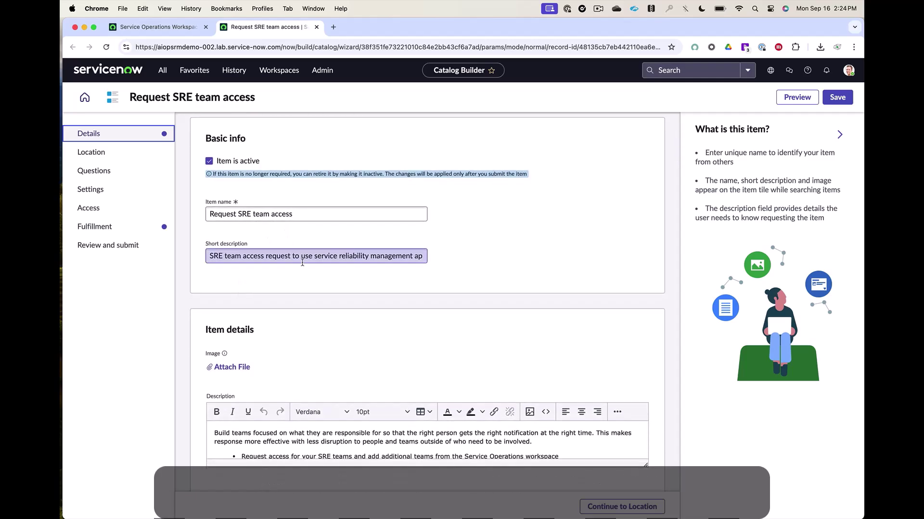
scroll(302, 262, "down", 2)
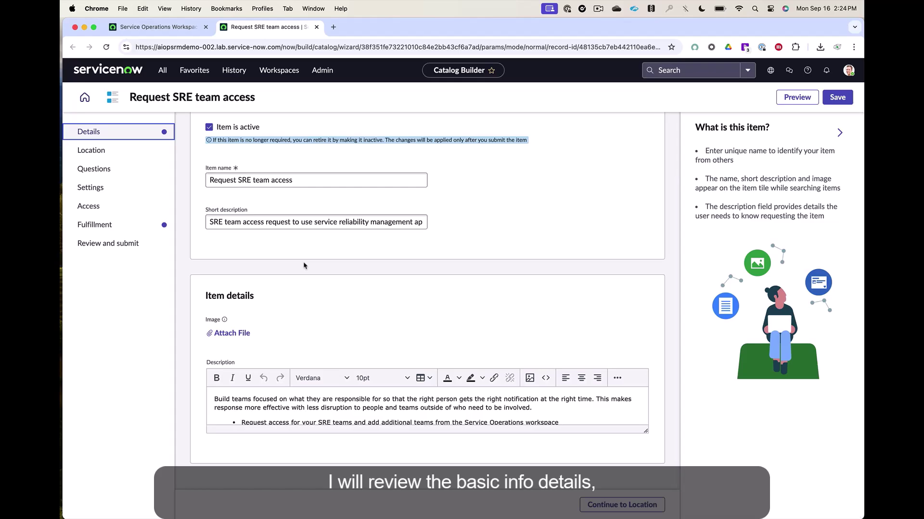
left_click(125, 229)
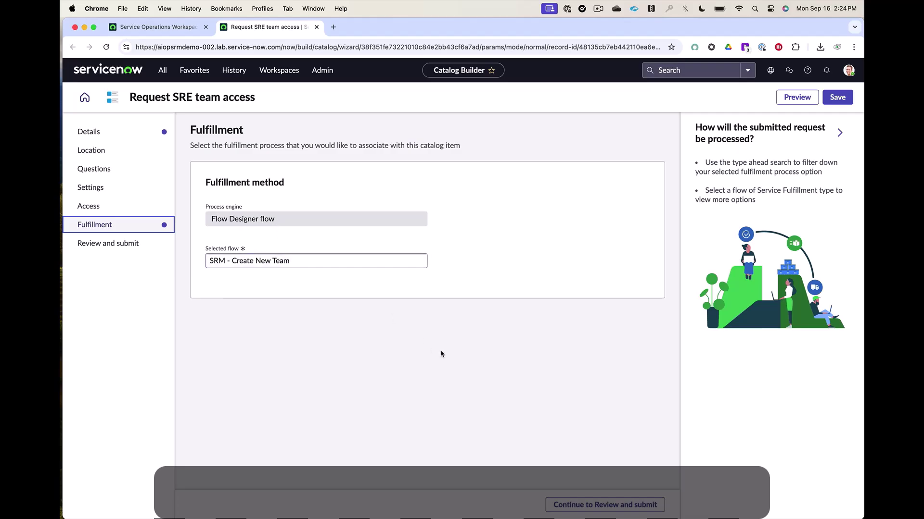
left_click(601, 503)
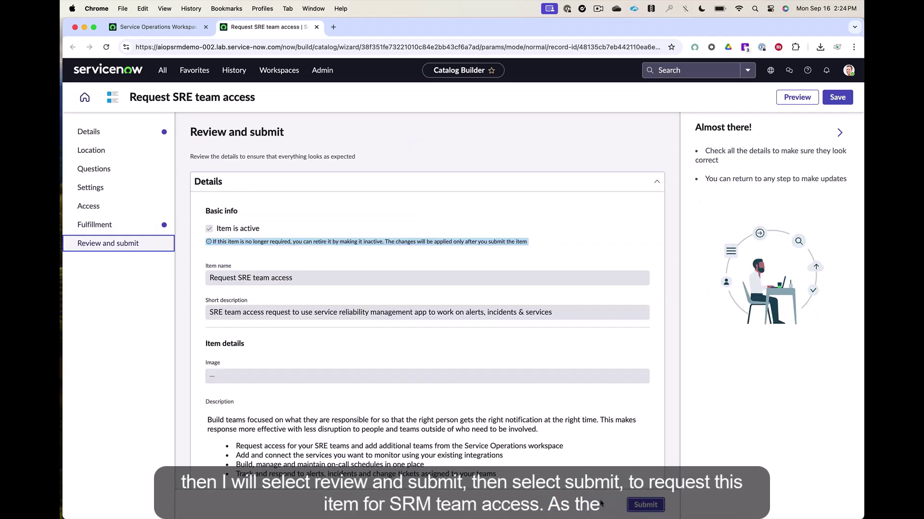
scroll(554, 419, "down", 5)
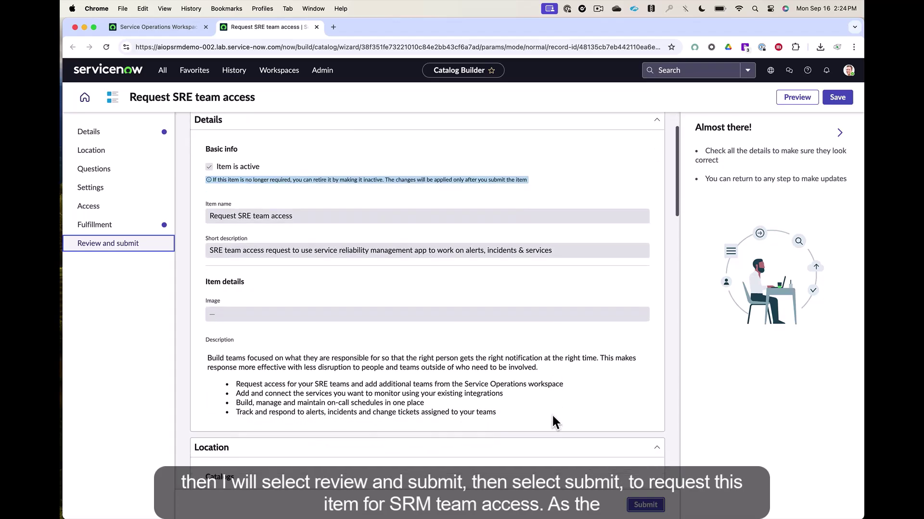
scroll(551, 413, "down", 2)
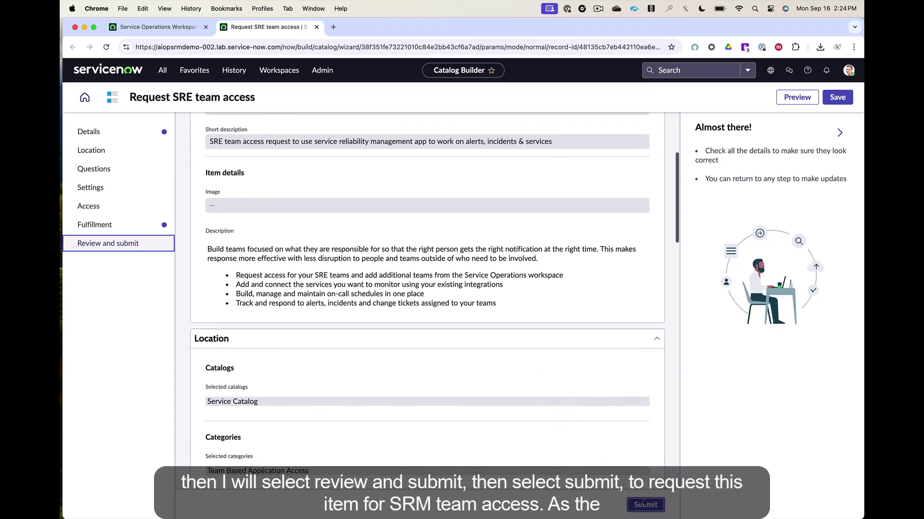
left_click(645, 505)
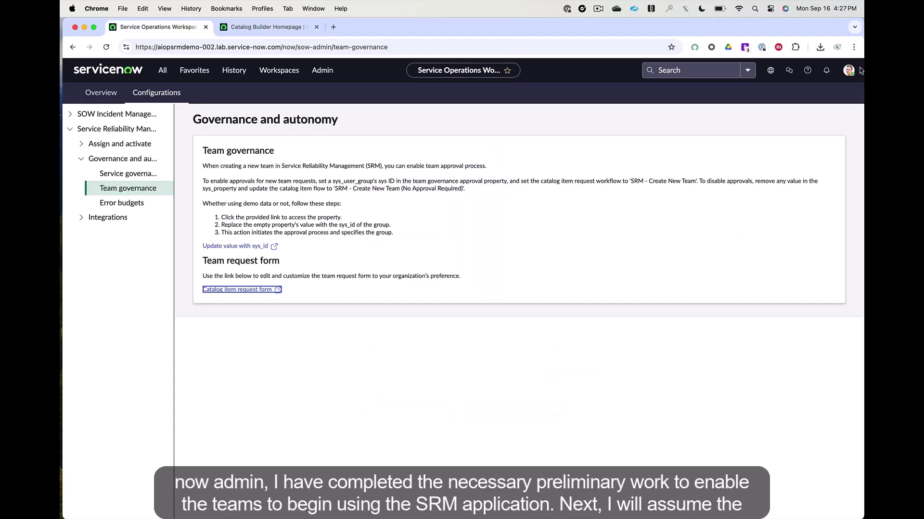
Step: Impersonate the SRM manager, found by searching the user list
left_click(849, 70)
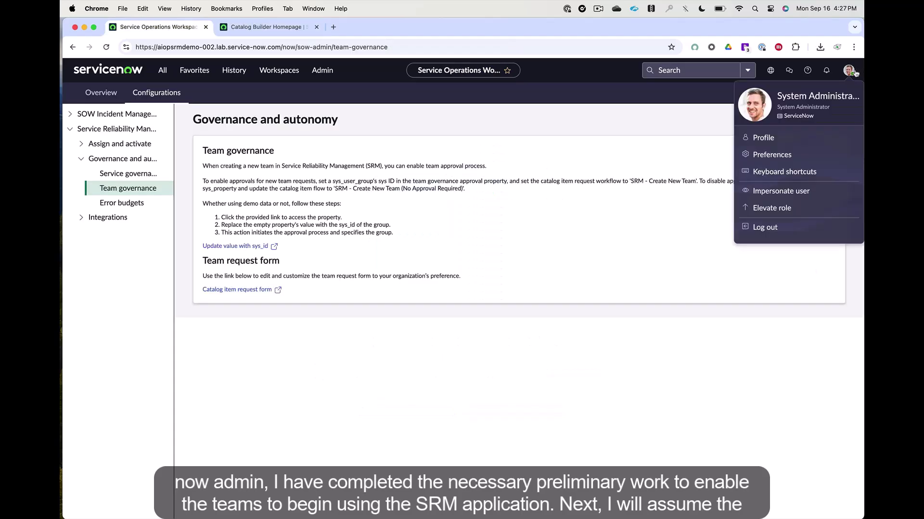
left_click(792, 191)
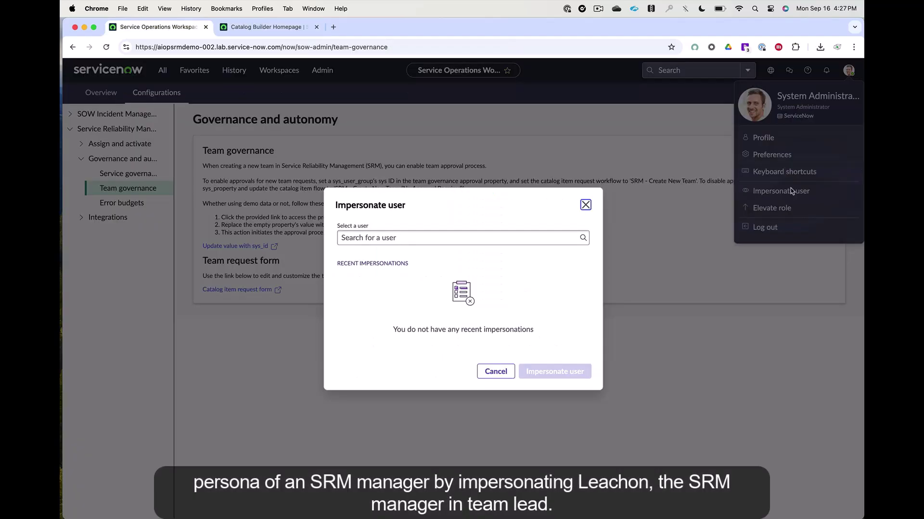
left_click(514, 241)
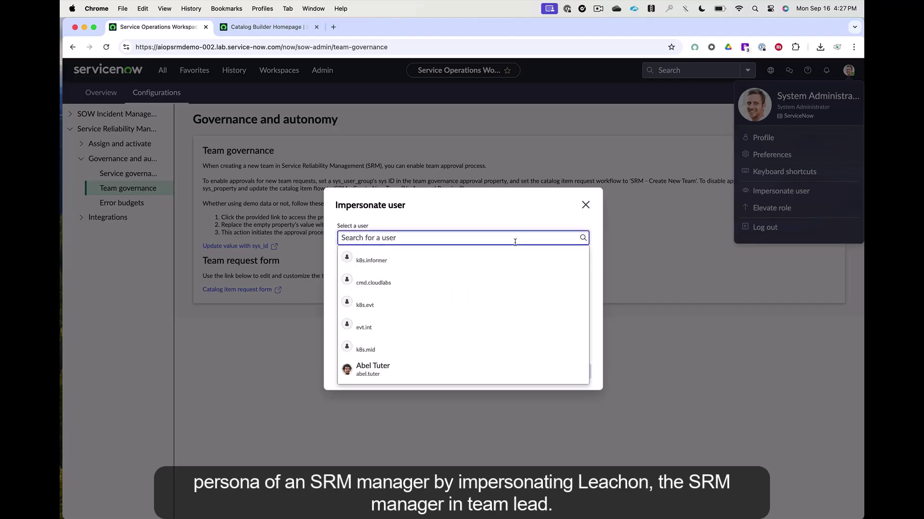
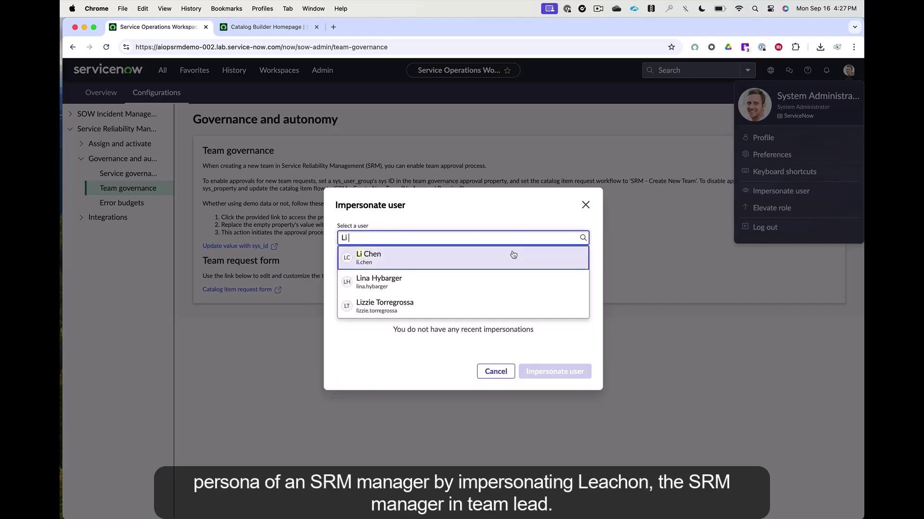
left_click(506, 265)
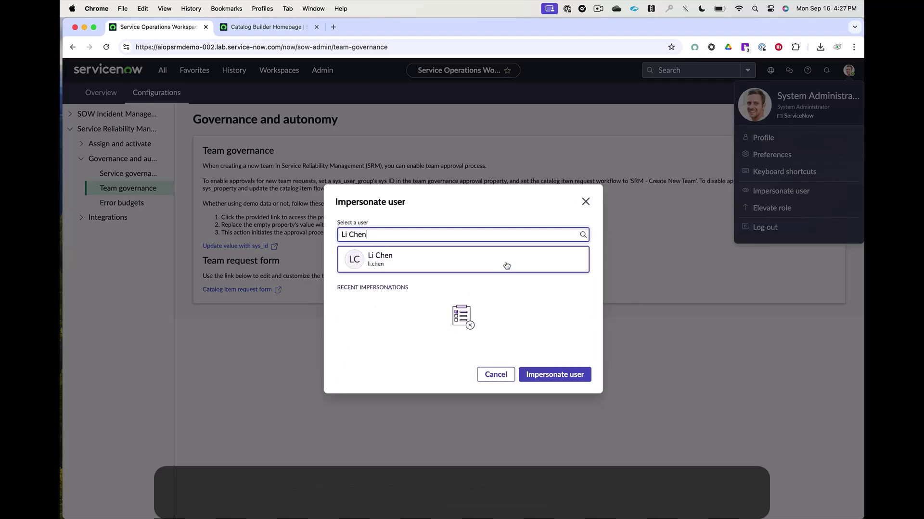
left_click(553, 376)
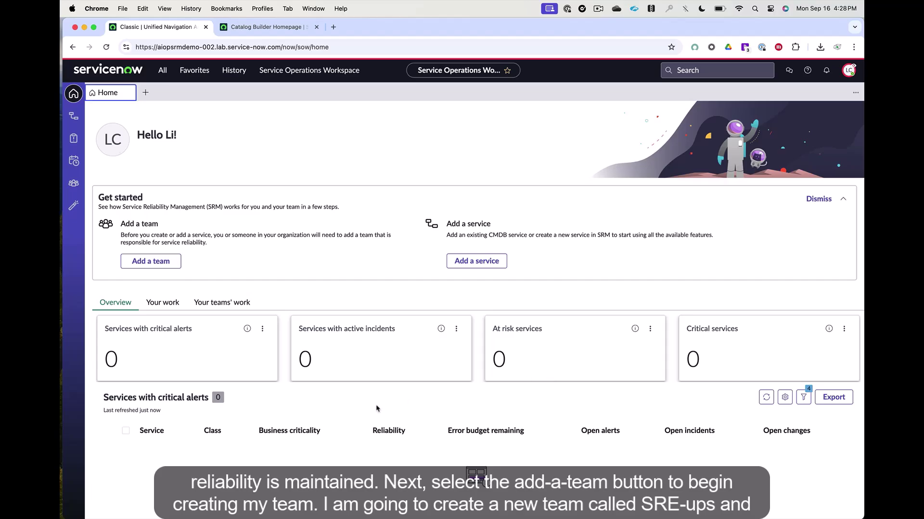
Step: Fill in a new SRE Ops team with its team e-mail and a description naming its manager
left_click(168, 265)
type("SRE Ops")
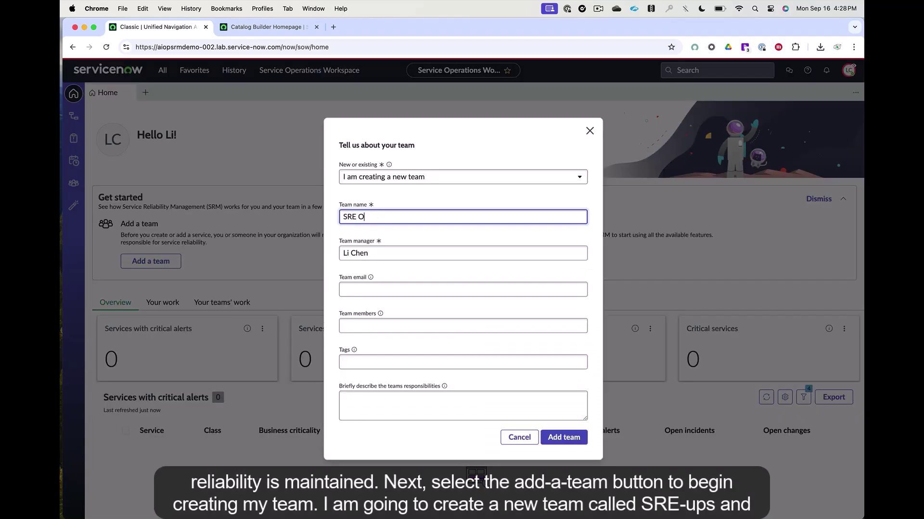
left_click(379, 289)
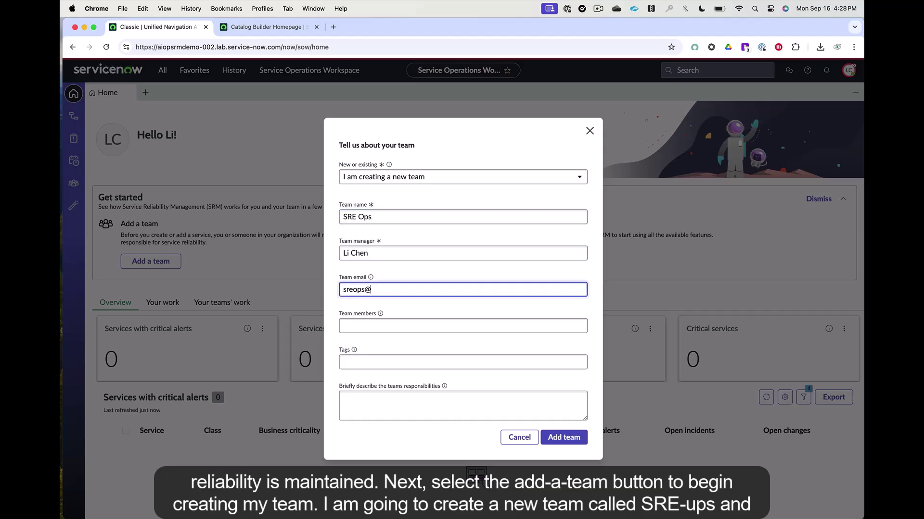
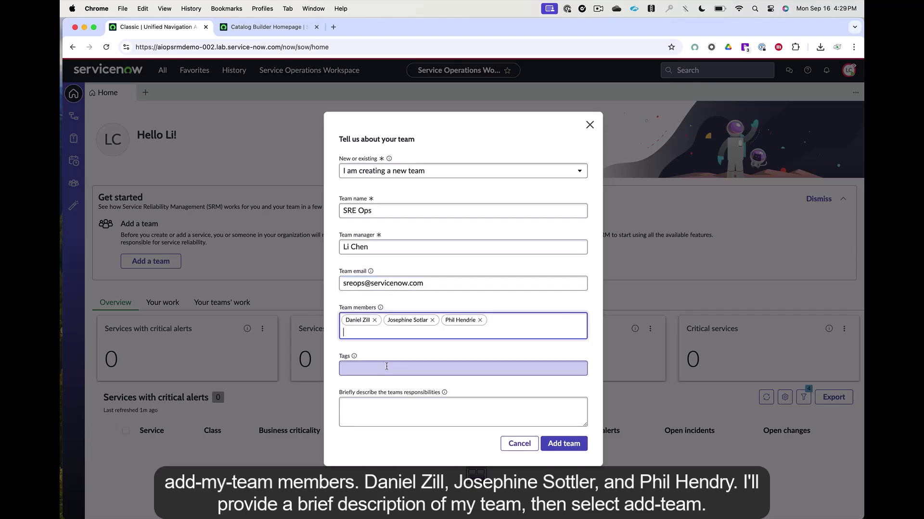
left_click(403, 416)
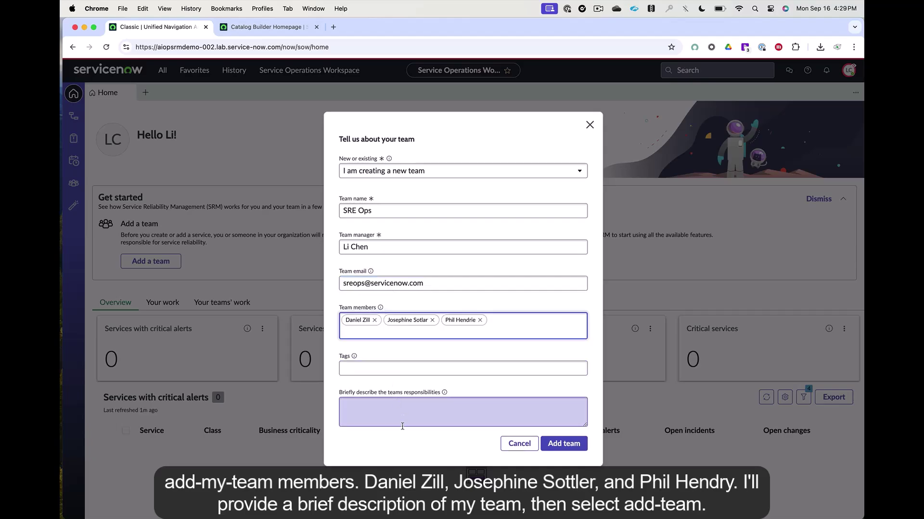
type("New S")
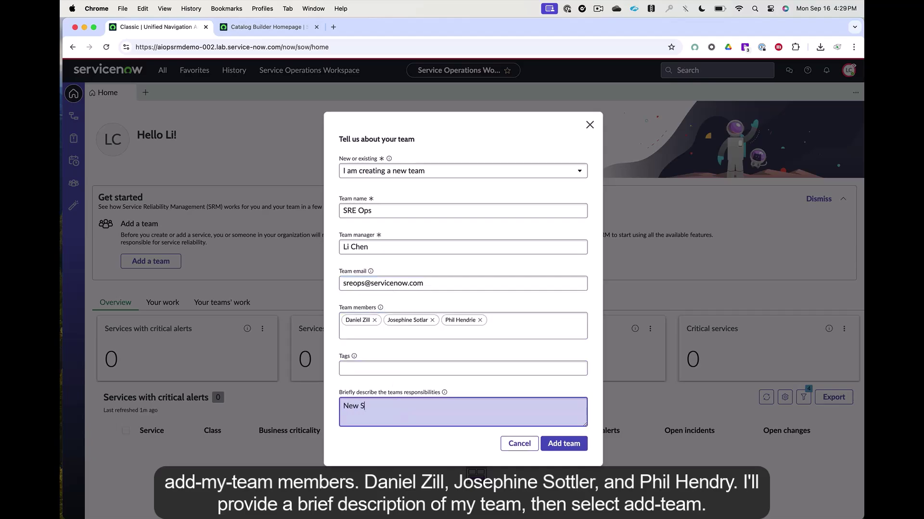
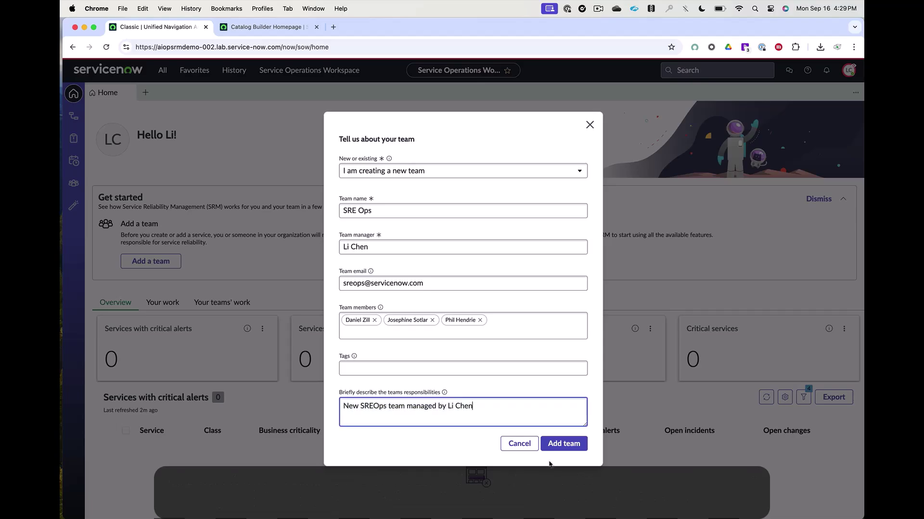
Step: Add the SRE Ops team and open its record to view the setup checklist
left_click(568, 447)
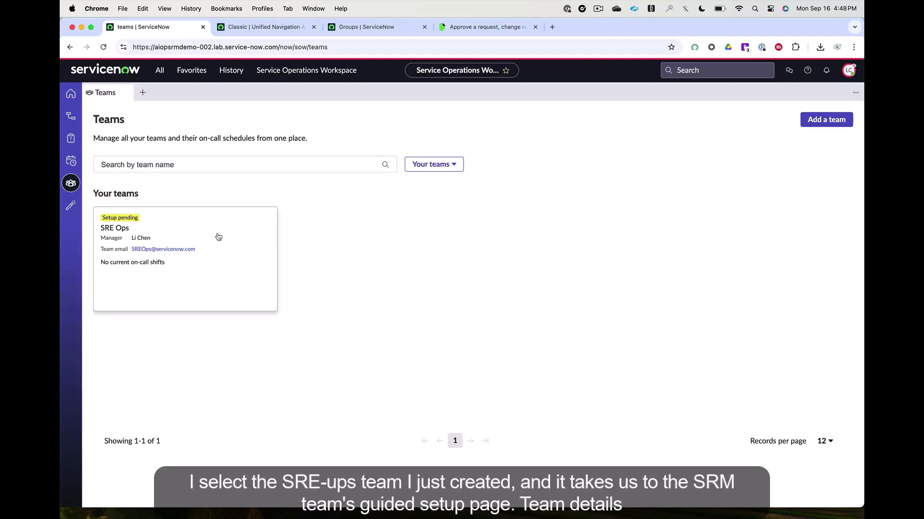
left_click(217, 236)
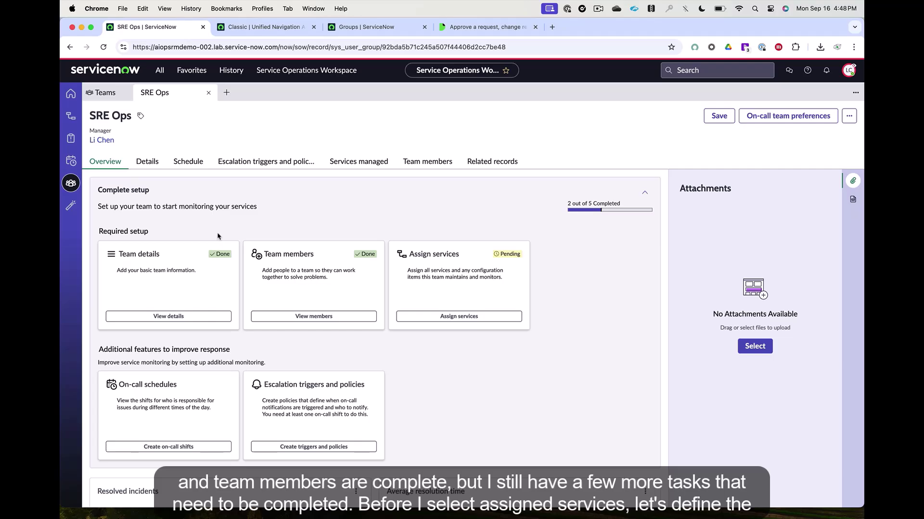
Step: Create an all-day 'Monthly shift' on the team schedule, repeating daily from 2024-09-22
left_click(197, 165)
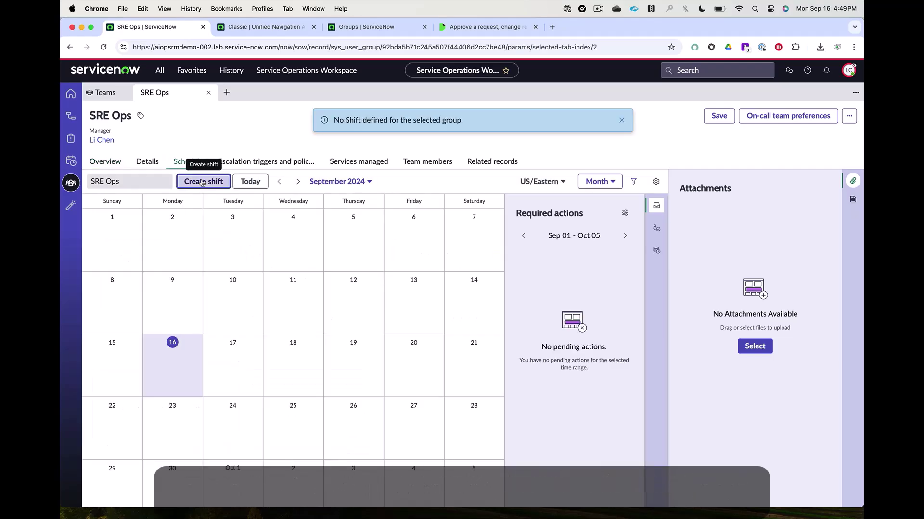
left_click(202, 182)
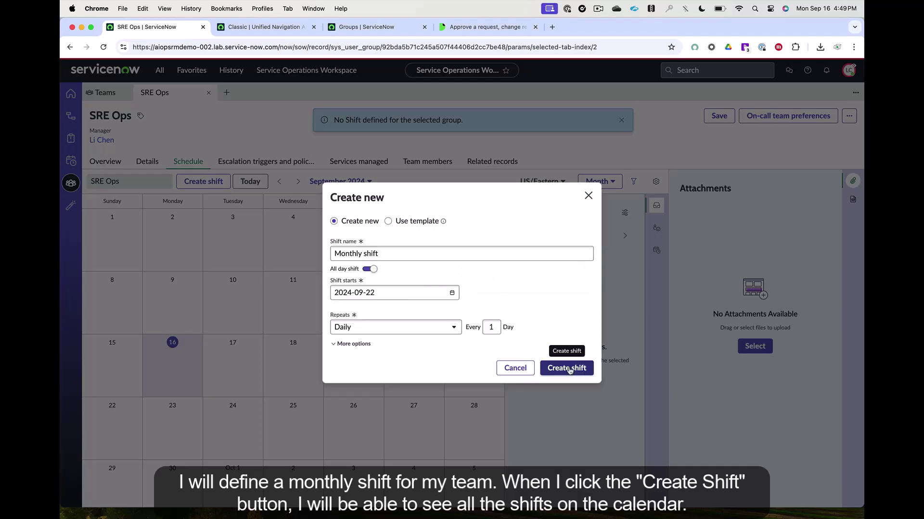
left_click(568, 369)
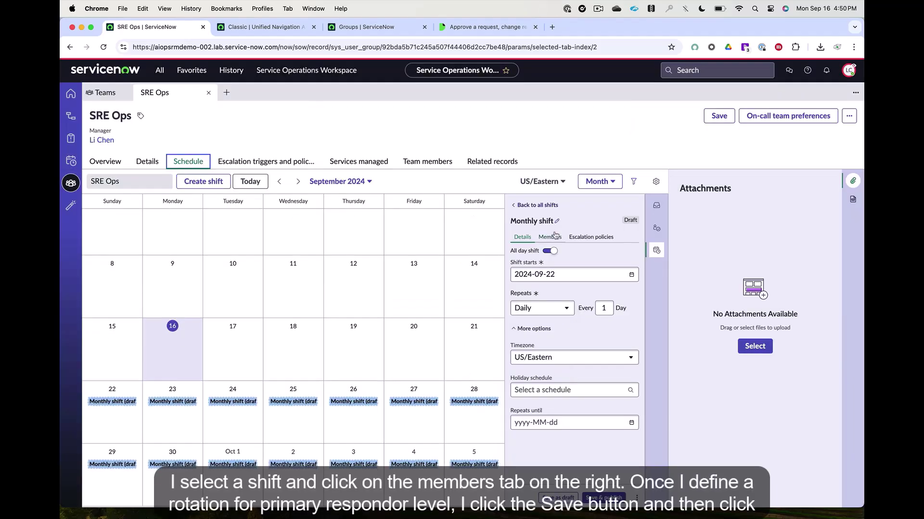
Step: Add all three team members to the Monthly shift's primary rotation and publish the shift
left_click(550, 237)
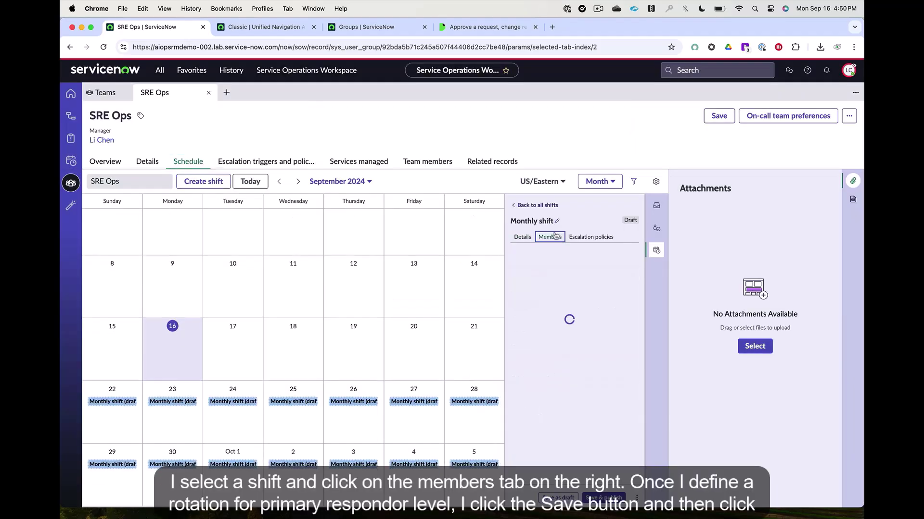
left_click(550, 379)
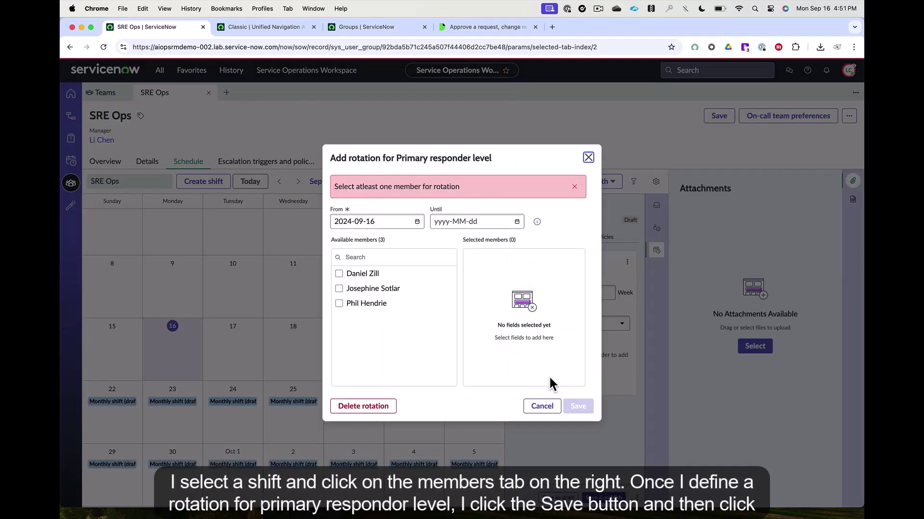
left_click(340, 274)
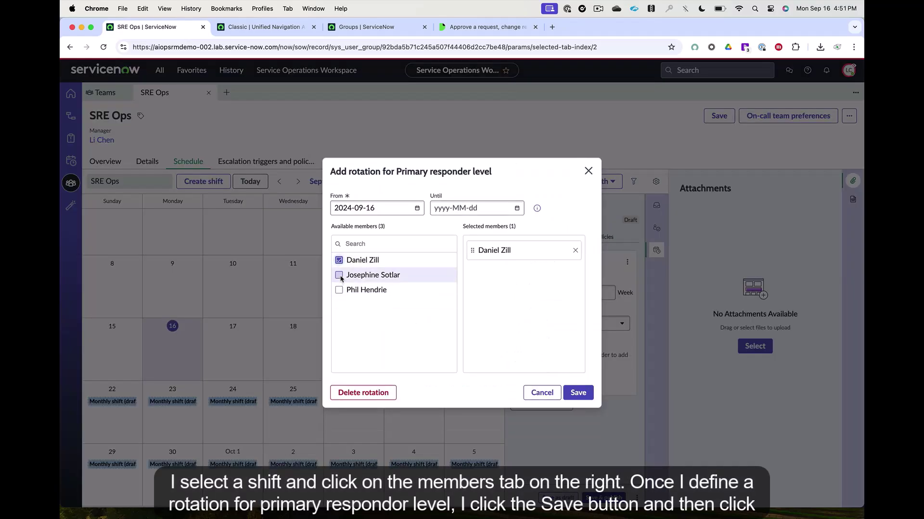
left_click(340, 274)
left_click(339, 290)
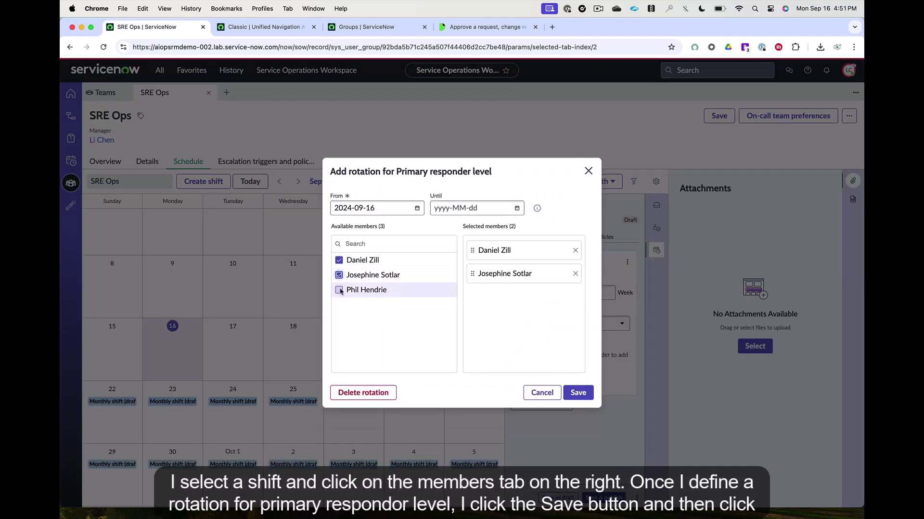
left_click(578, 393)
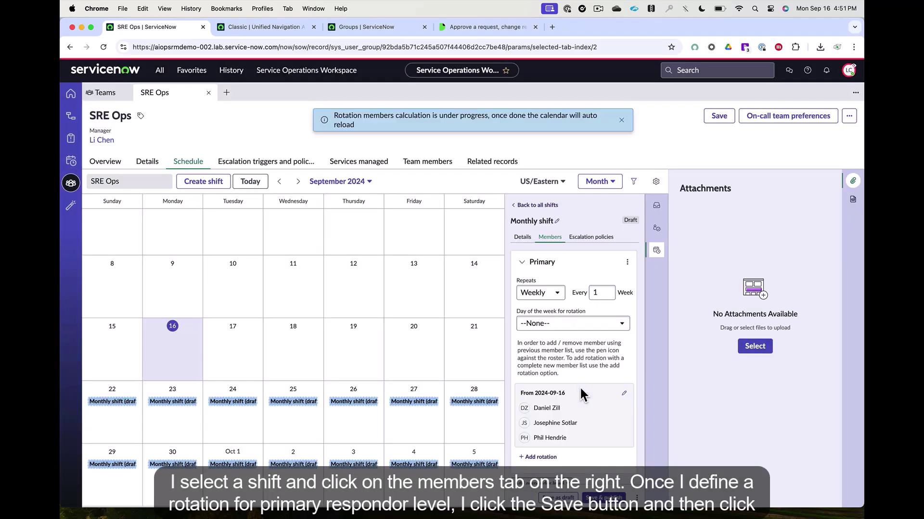
left_click(610, 499)
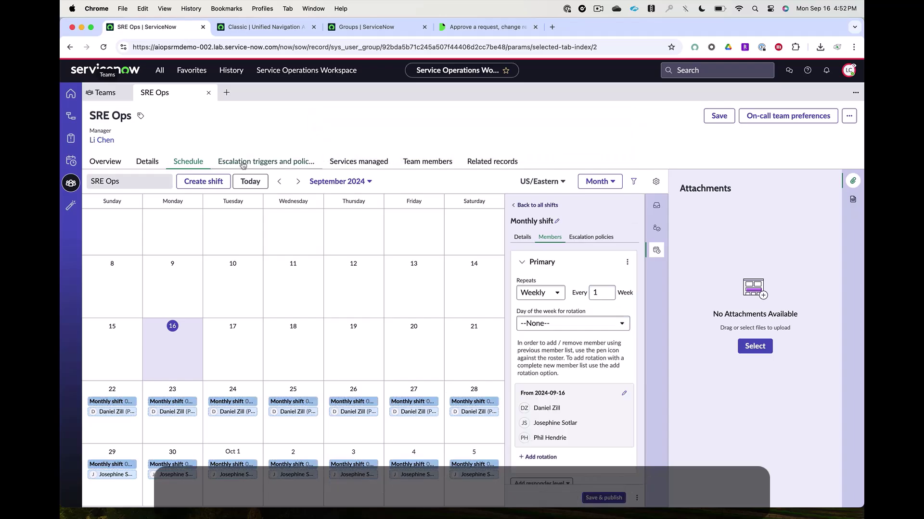
Step: Start a new escalation trigger named 'P1 Incidents' and enter 100 in the next field
left_click(280, 161)
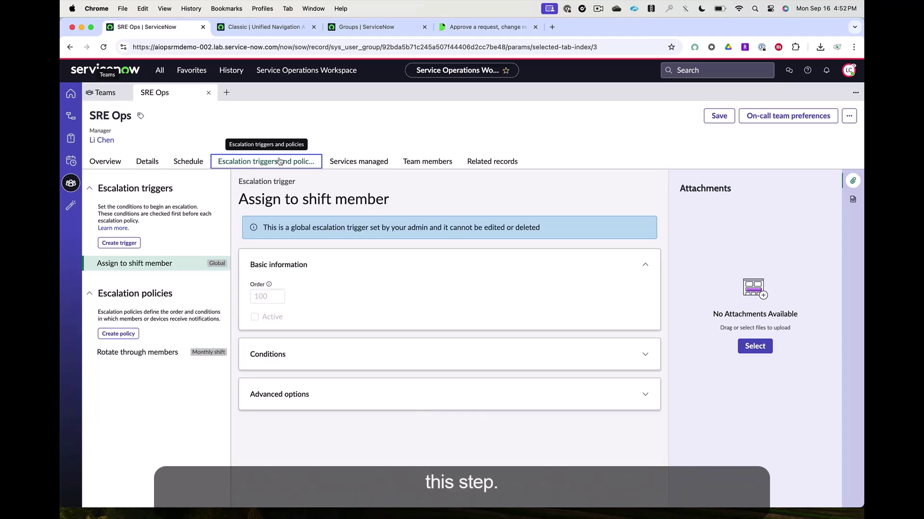
left_click(129, 244)
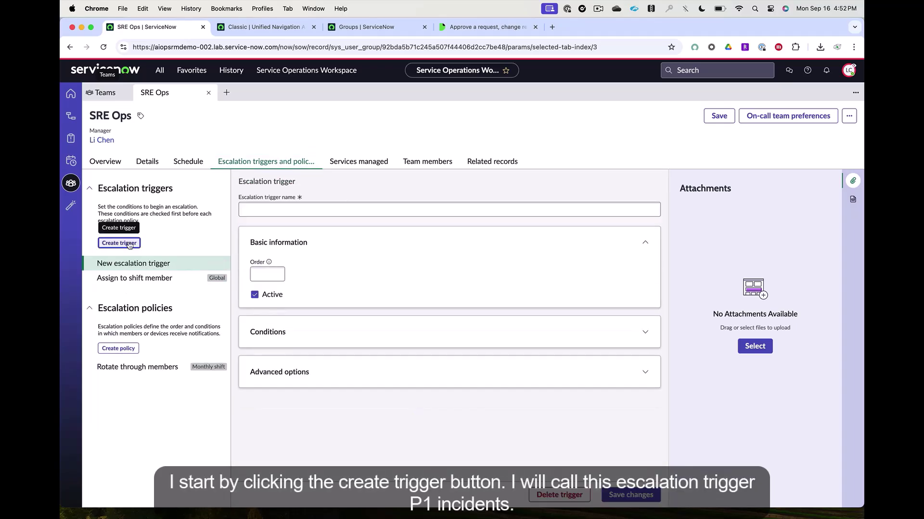
left_click(262, 213)
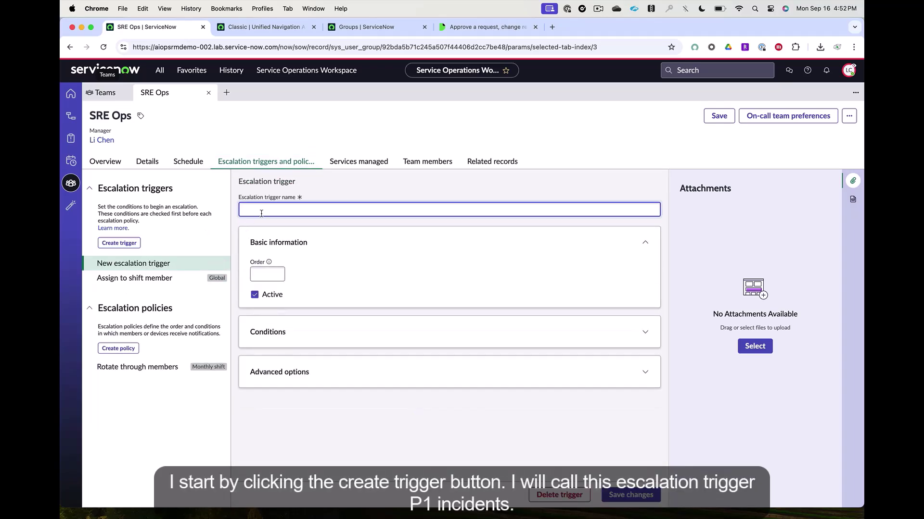
type("P1 Incidents")
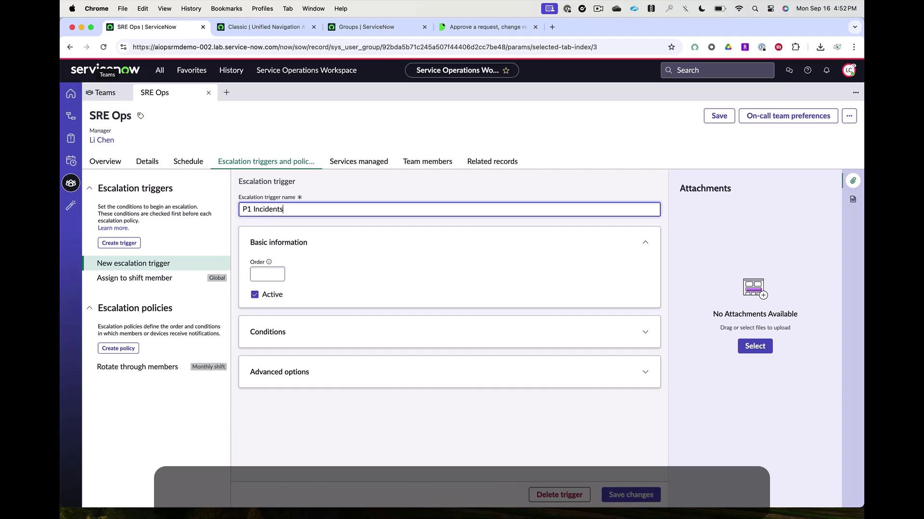
key("Tab")
type("100")
Step: Add the condition Priority is 1 - Critical and save the trigger
left_click(587, 317)
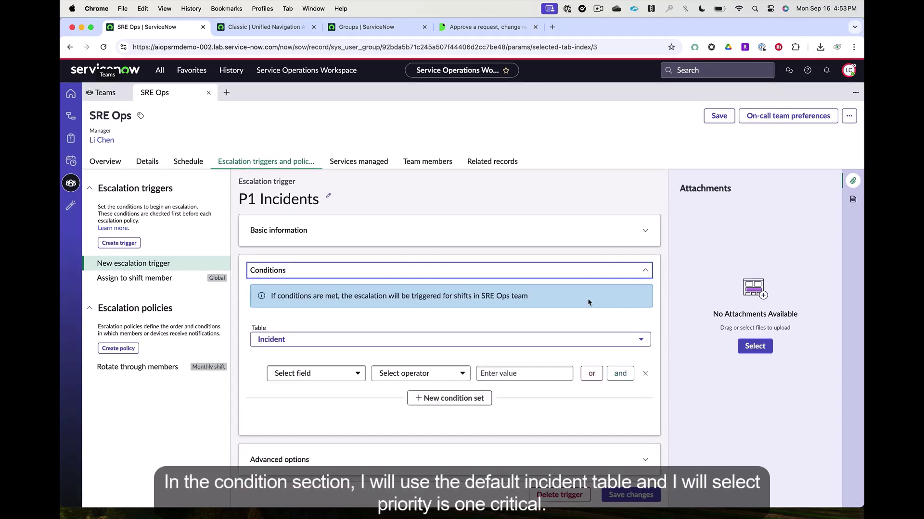
left_click(364, 369)
left_click(342, 408)
left_click(495, 369)
left_click(507, 408)
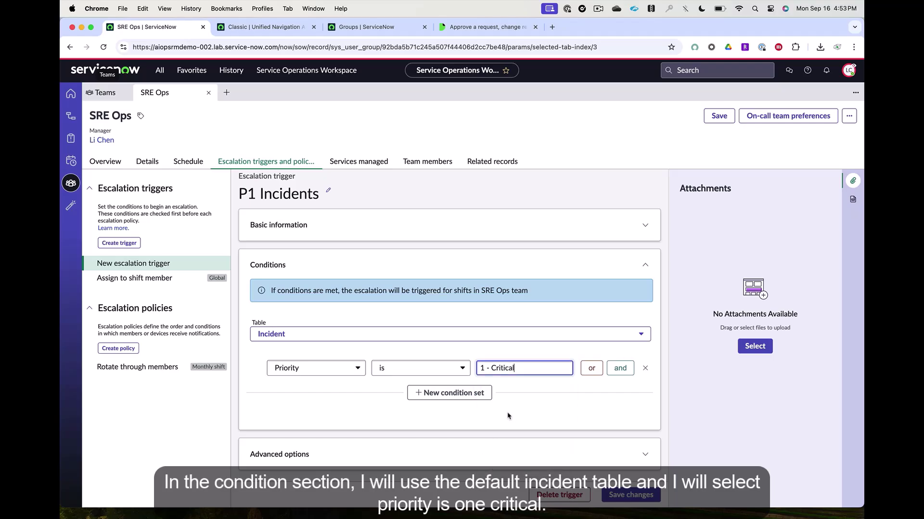
left_click(644, 455)
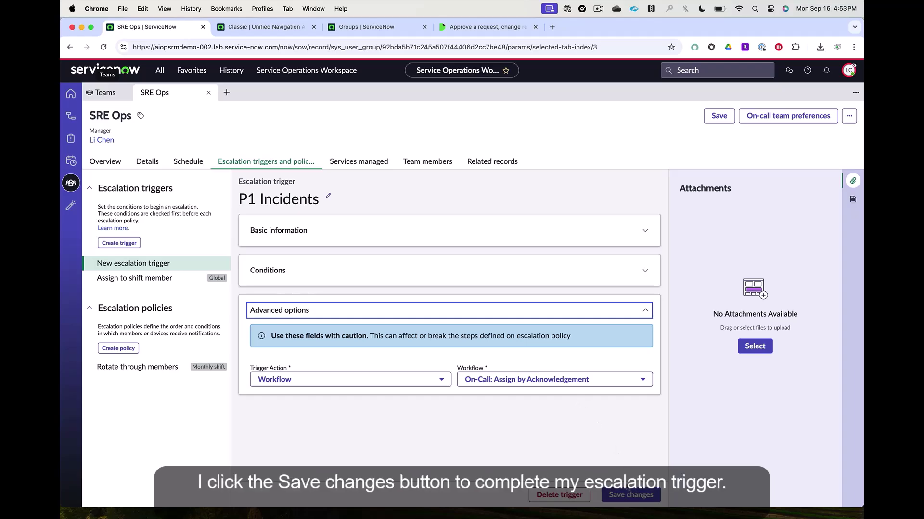
left_click(626, 494)
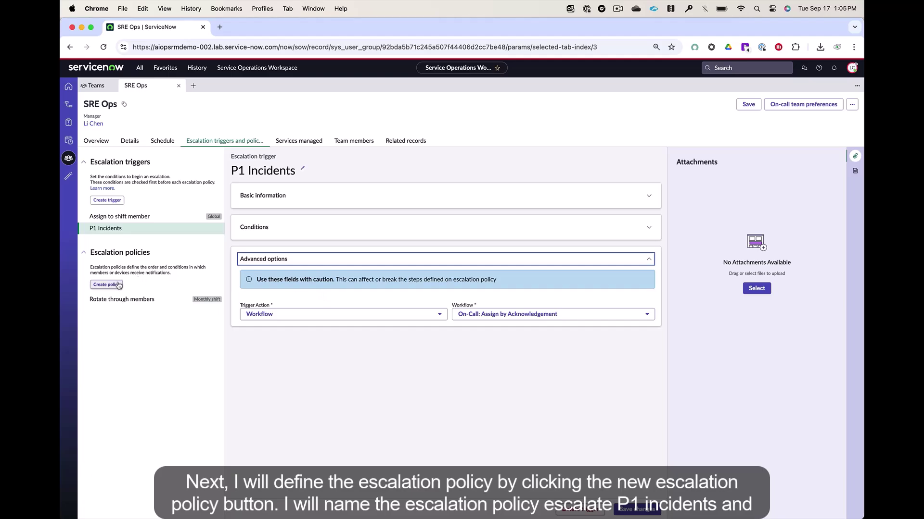
Step: Draft policy 'Escalate P1 Incidents' active on Monthly shift and marked as default
left_click(117, 285)
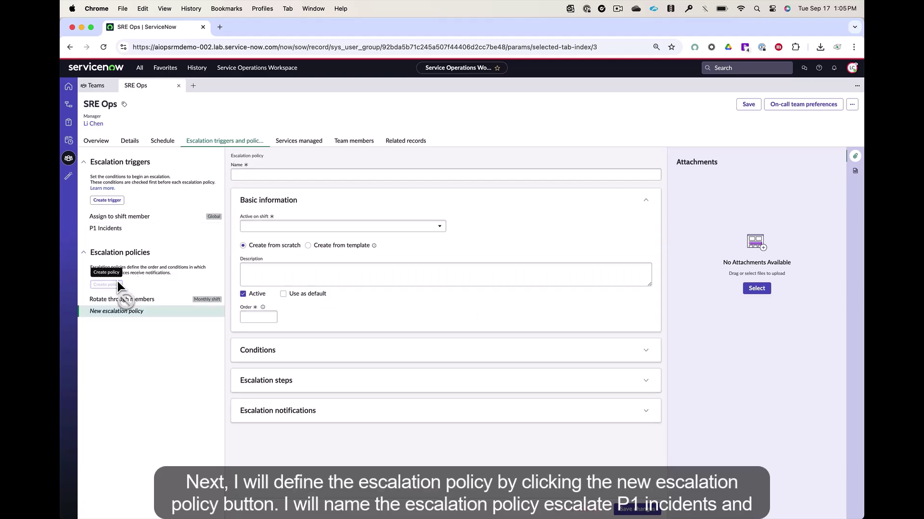
left_click(260, 175)
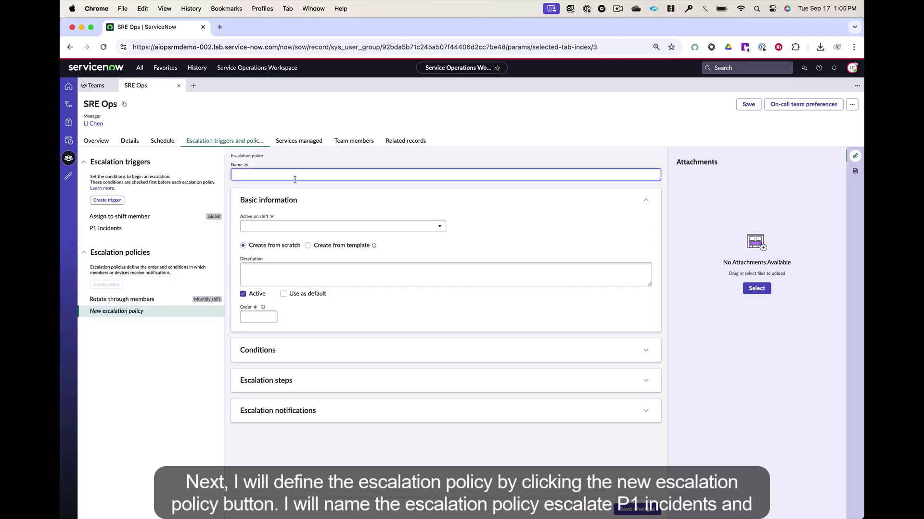
type("Escalate P1 Incidents")
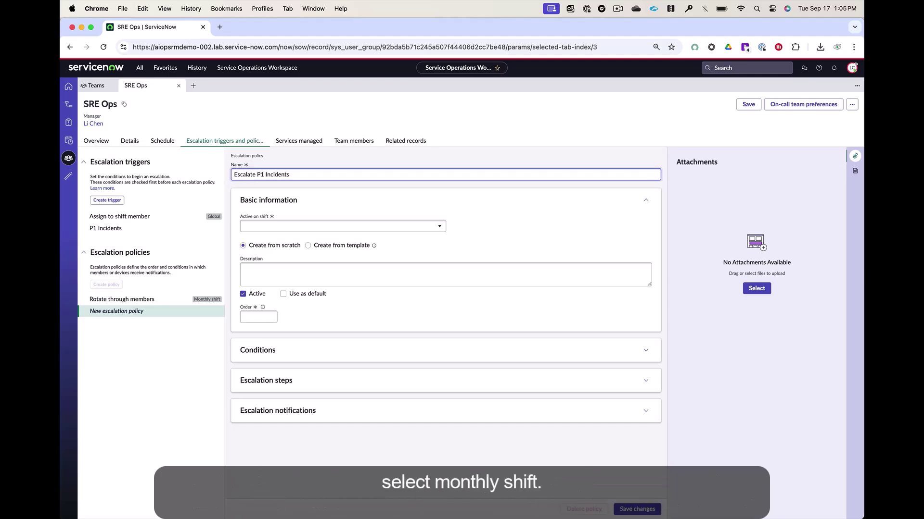
left_click(400, 229)
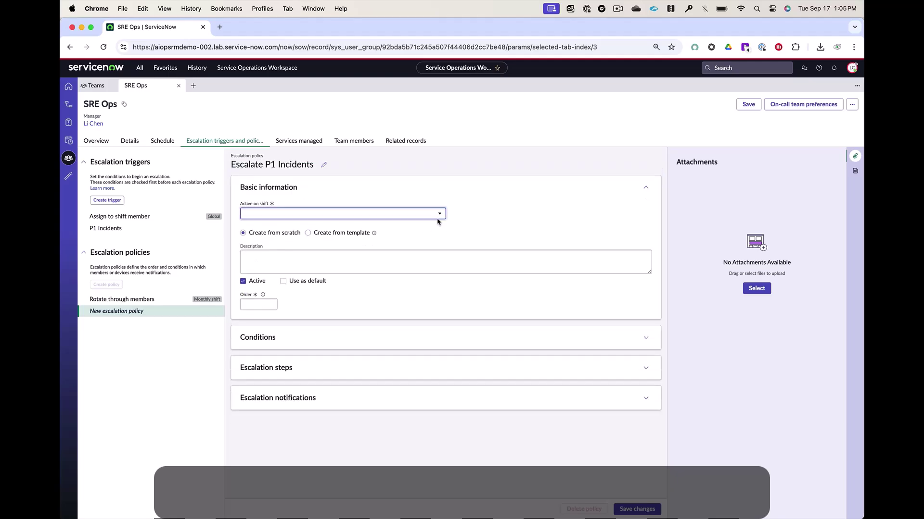
left_click(400, 229)
left_click(283, 281)
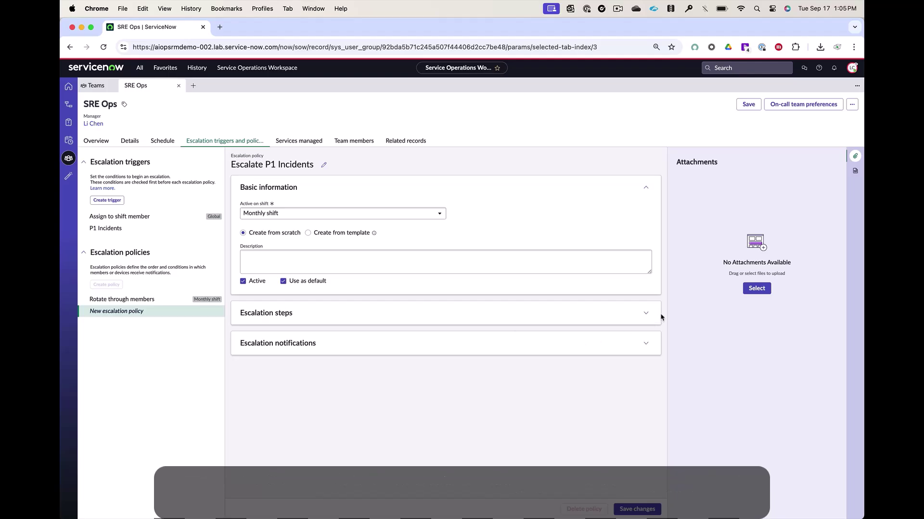
left_click(645, 313)
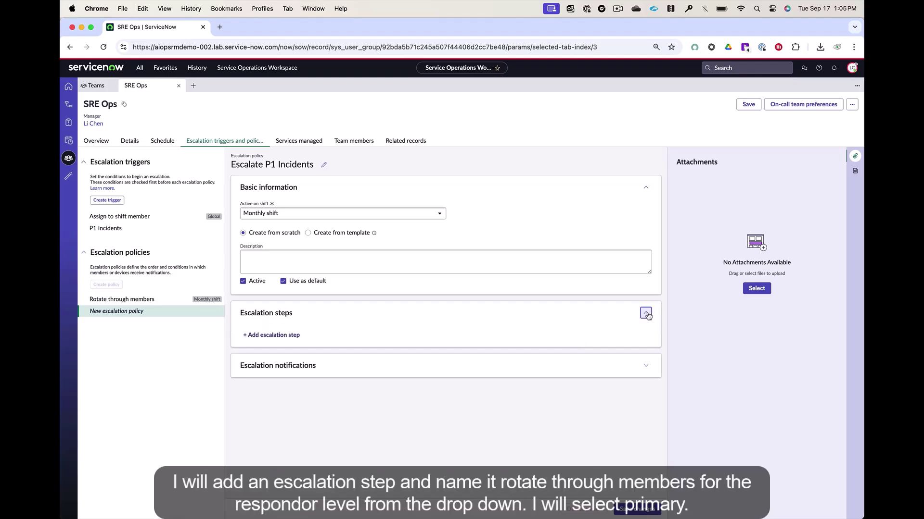
Step: Add a 'Rotate through members' step for Primary responders with 2 reminders every 00:15:00, and save
left_click(288, 337)
type("Rotate")
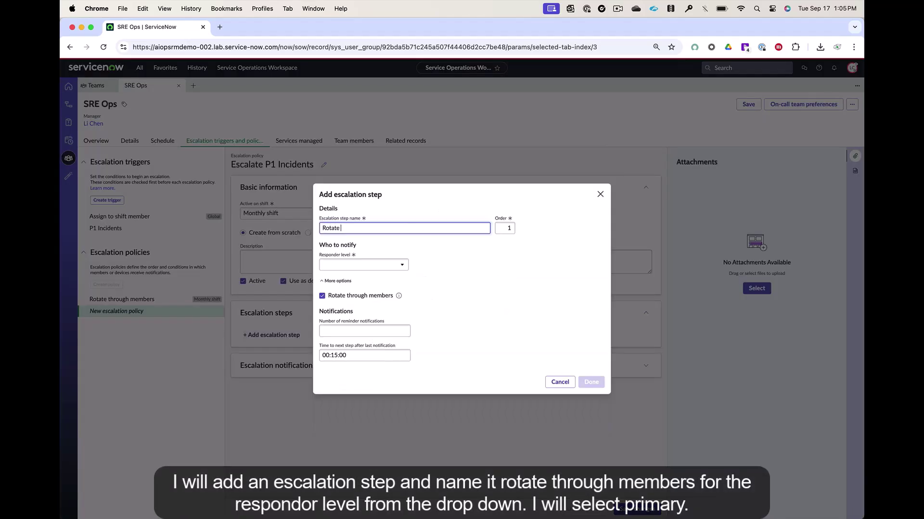
type(" through members")
left_click(399, 264)
left_click(381, 279)
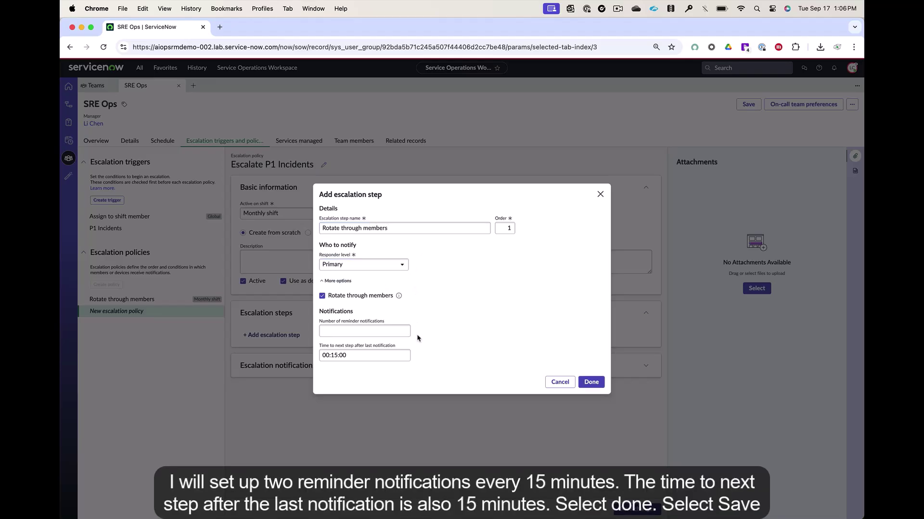
left_click(390, 329)
type("2")
left_click(434, 332)
type("00:15")
type("00")
left_click(591, 382)
left_click(640, 511)
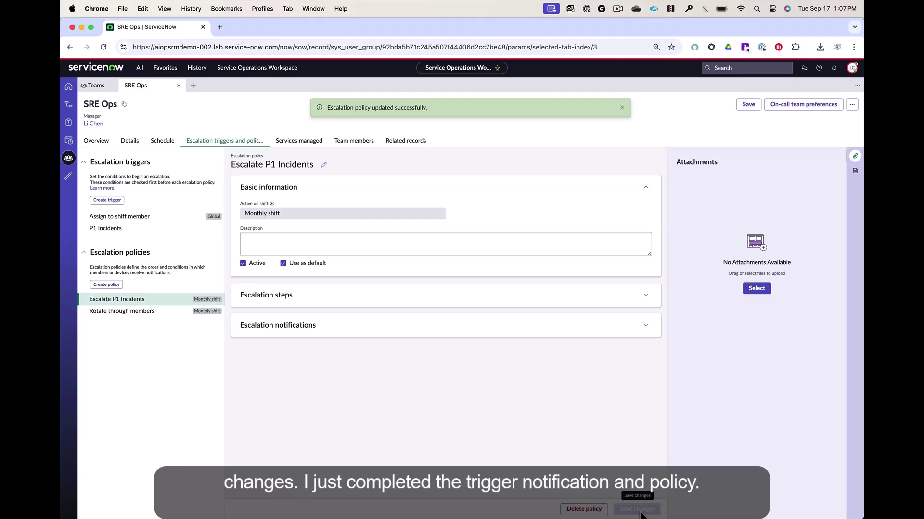
Step: Associate the existing CMDB service orderservice with the SRE Ops team's managed services
left_click(305, 142)
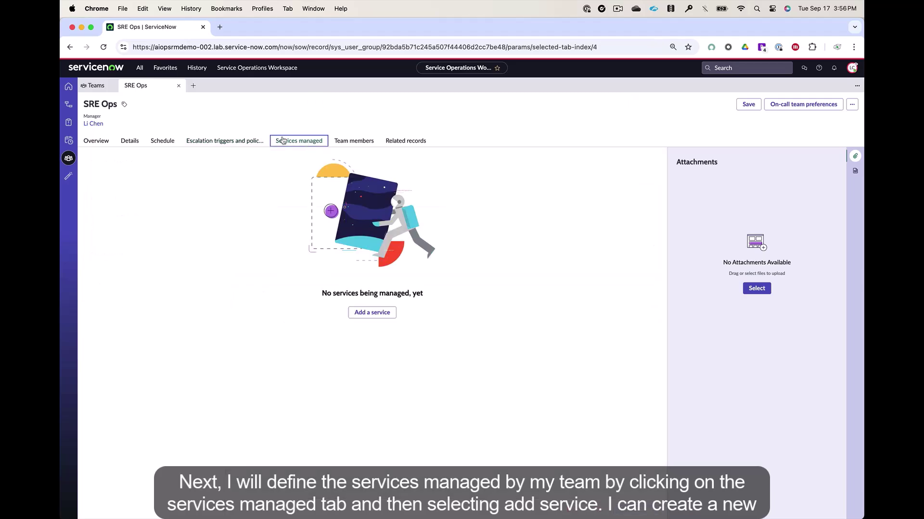
left_click(366, 313)
left_click(403, 237)
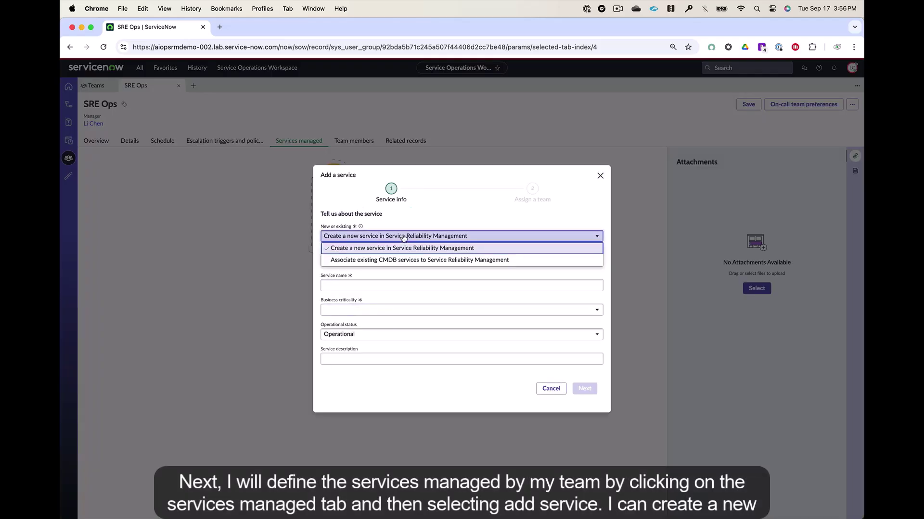
left_click(402, 259)
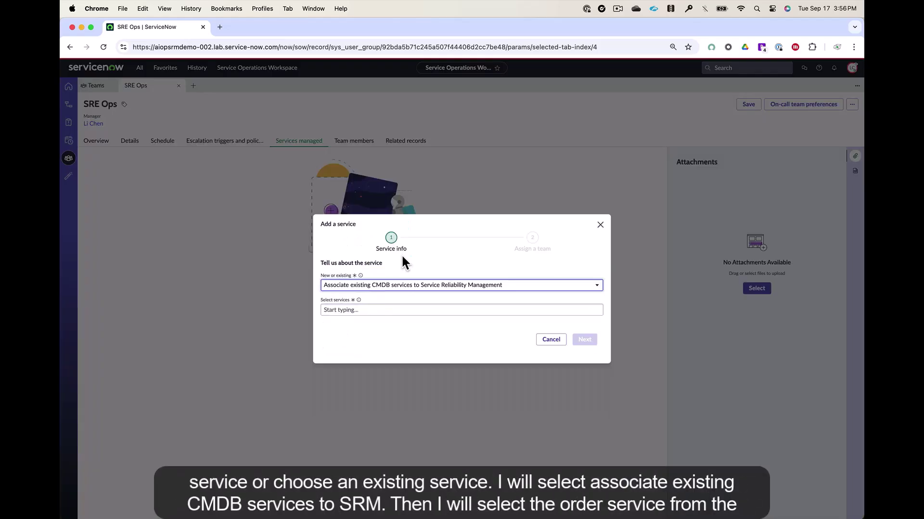
left_click(397, 309)
type("order")
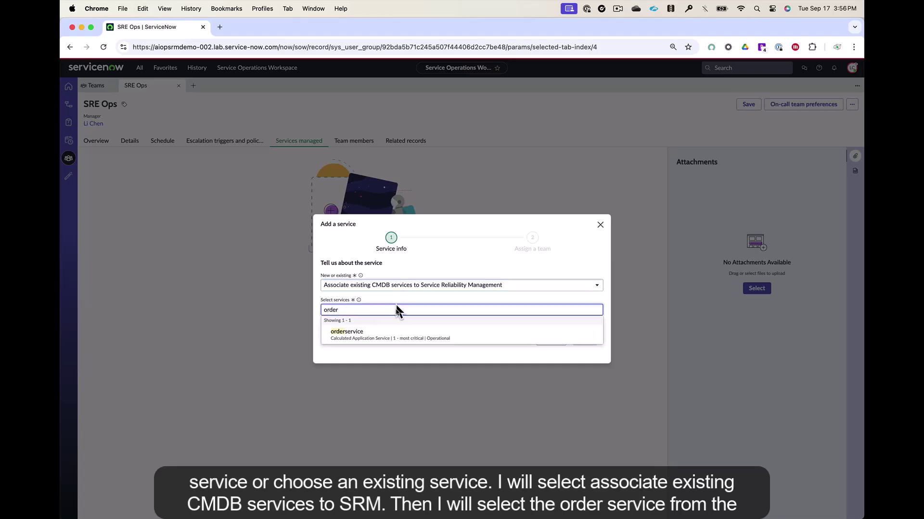
left_click(398, 335)
left_click(379, 313)
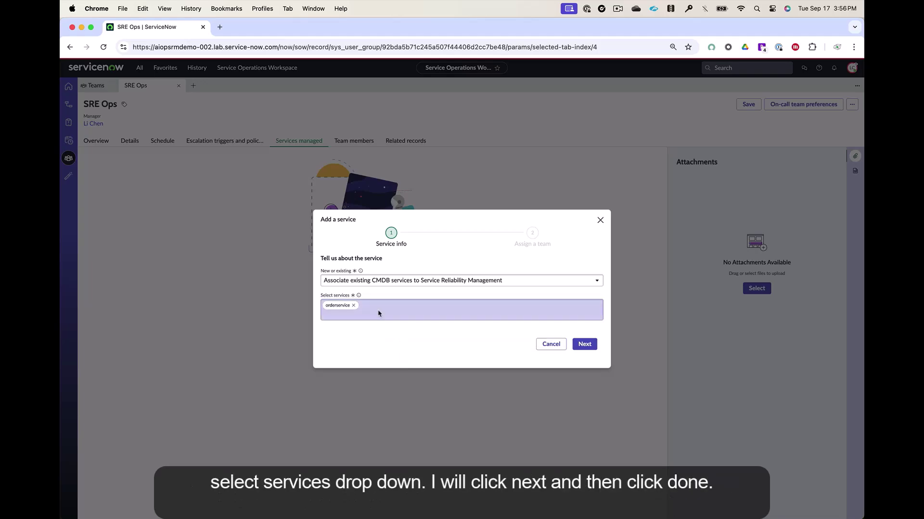
left_click(587, 345)
left_click(588, 321)
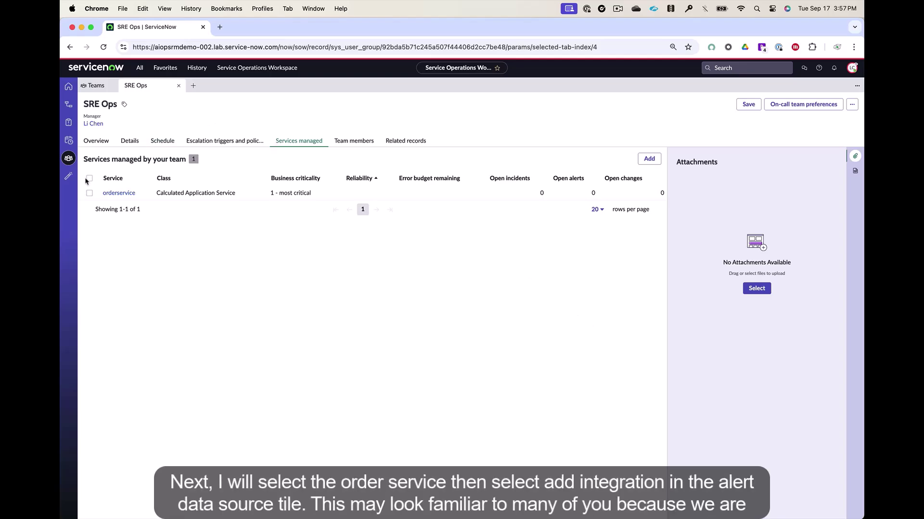
Step: Open orderservice and browse the alert data sources available to integrate
left_click(119, 193)
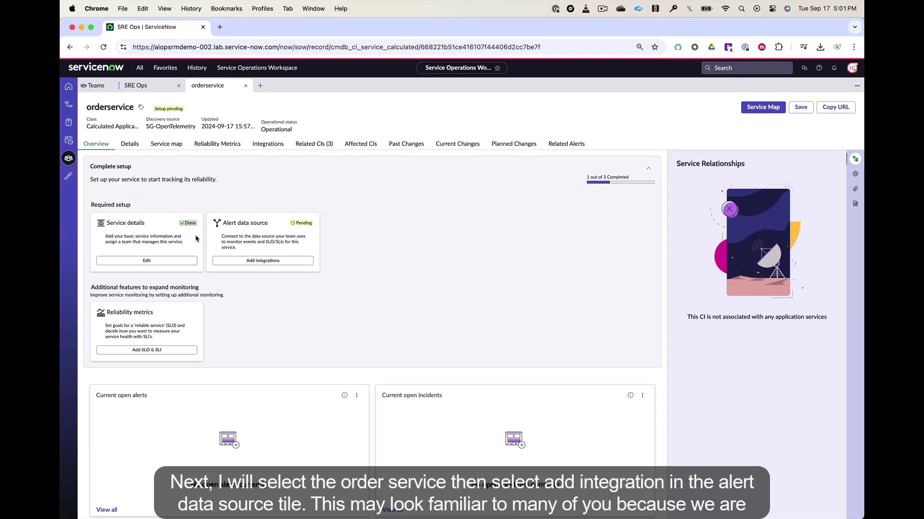
left_click(259, 261)
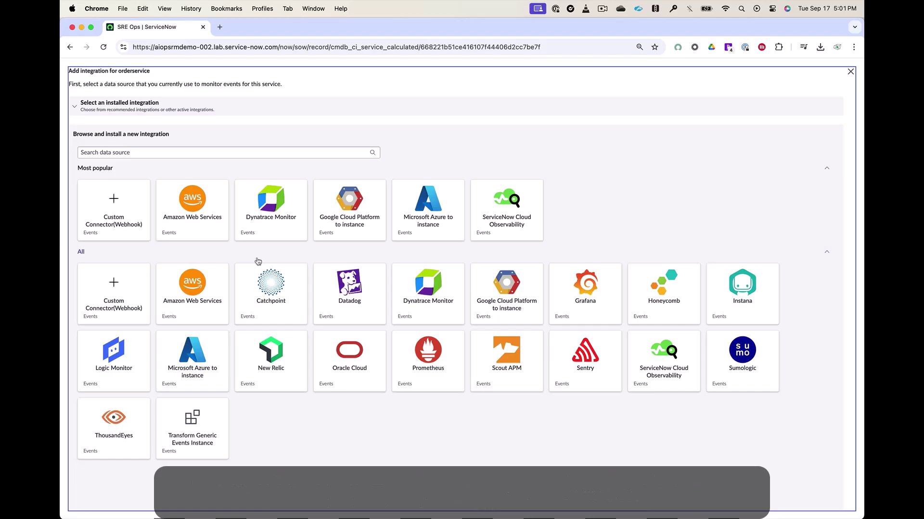
Step: Create a ServiceNow Cloud Observability integration 'Cloud Obs Alerts' described 'Order Service Alerts'
left_click(494, 226)
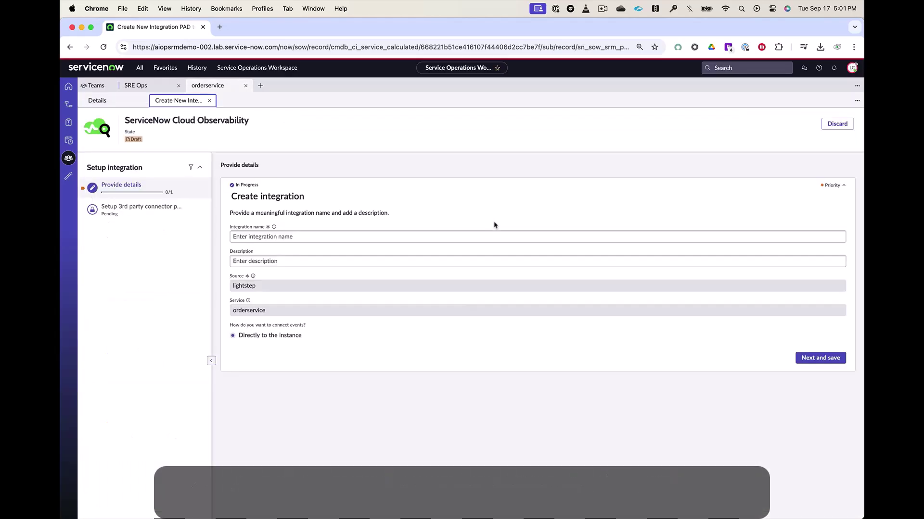
left_click(474, 232)
type("Cloud Obs Alerts")
key("Tab")
type("Order Service Alerts")
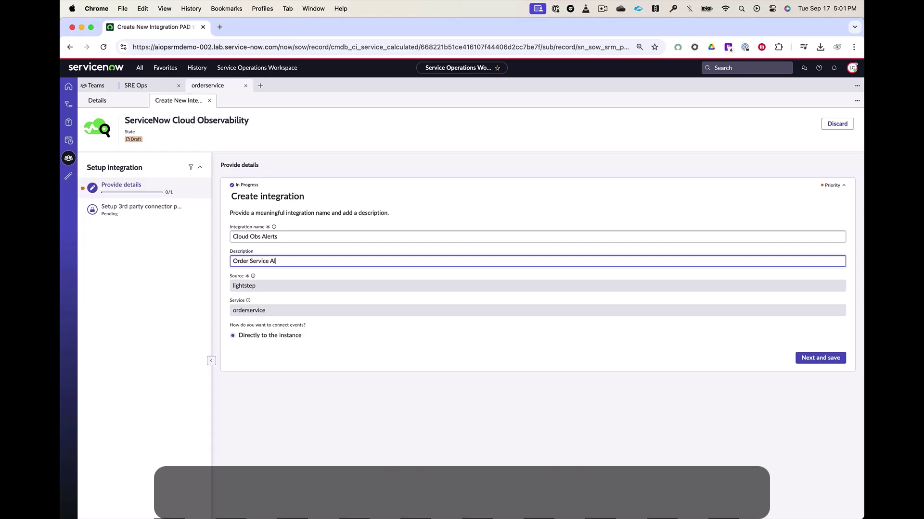
left_click(824, 361)
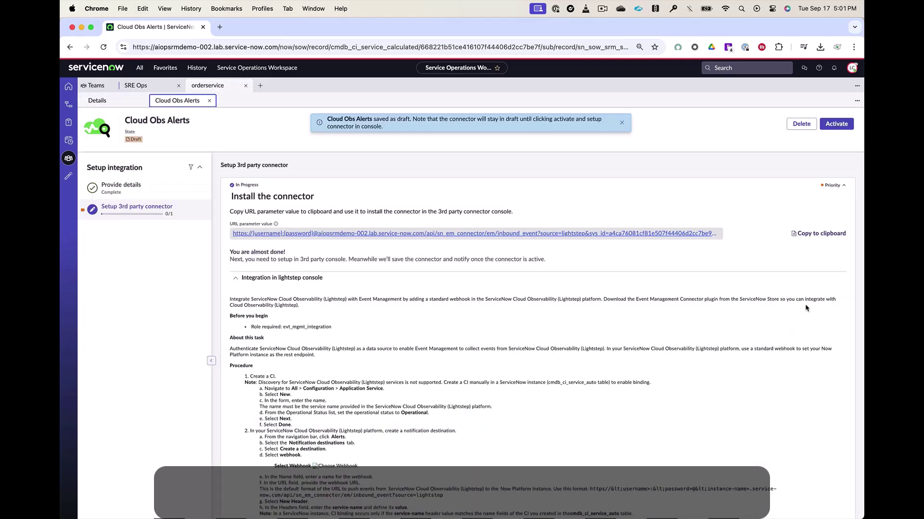
Step: Activate the Cloud Obs Alerts integration and copy its connector URL
left_click(834, 124)
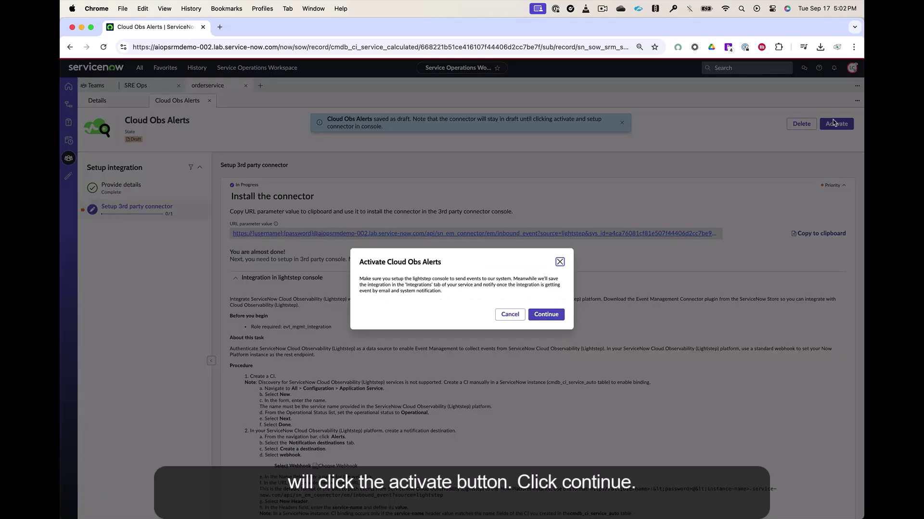
left_click(546, 315)
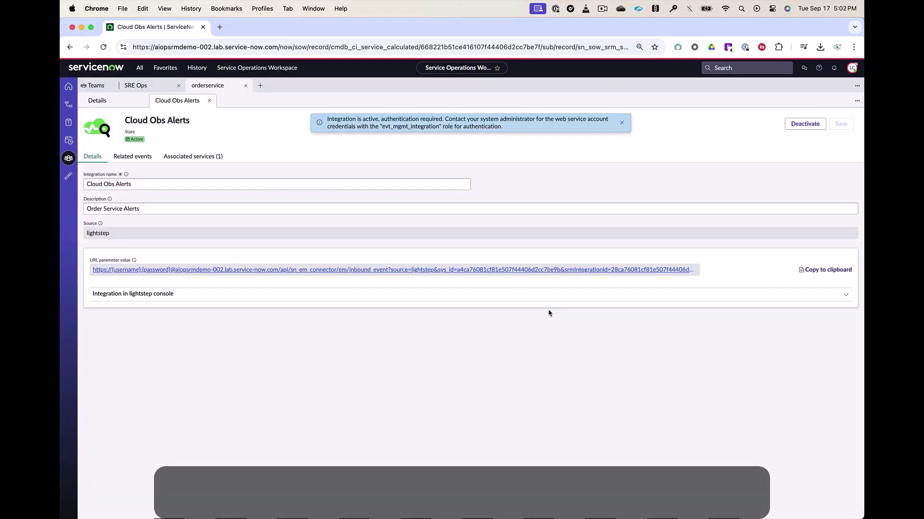
left_click(817, 269)
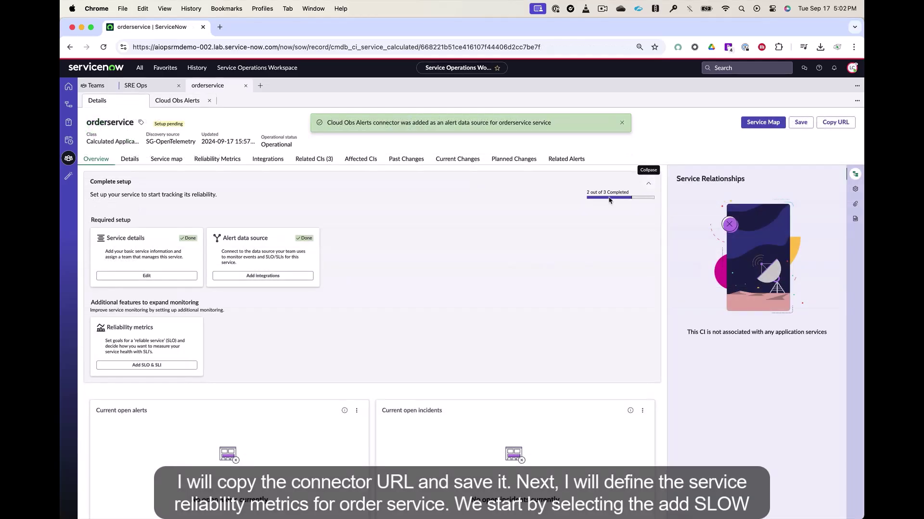
Step: Define the orderservice SLO 'Availability - Monthly', measured by duration, with a 99.99% objective
left_click(161, 366)
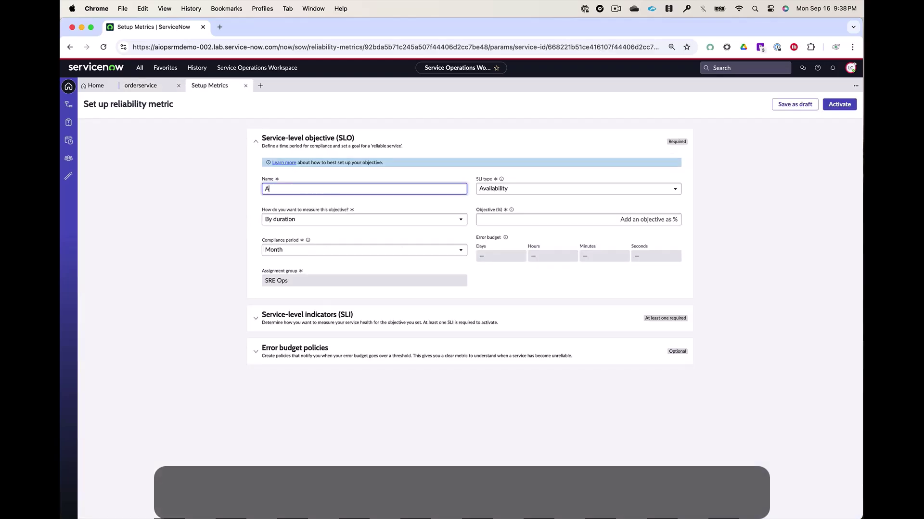
type("vailability - M")
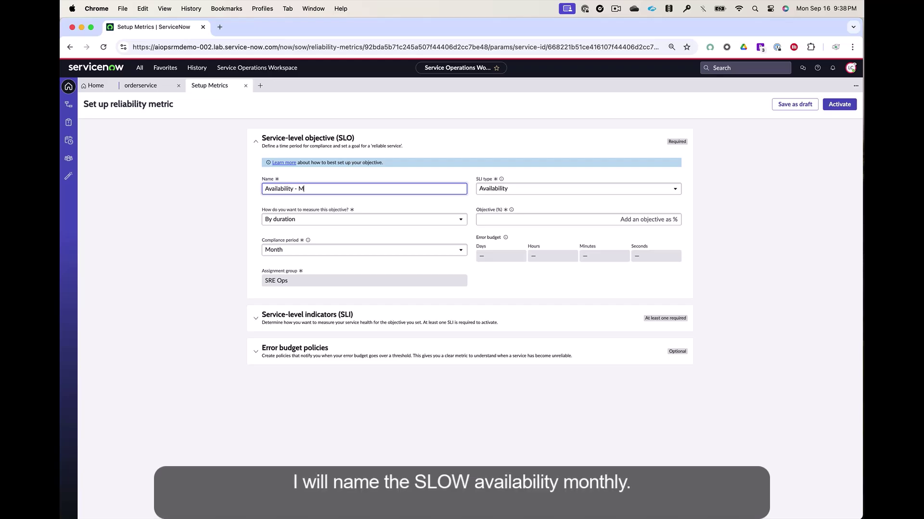
type("onthly")
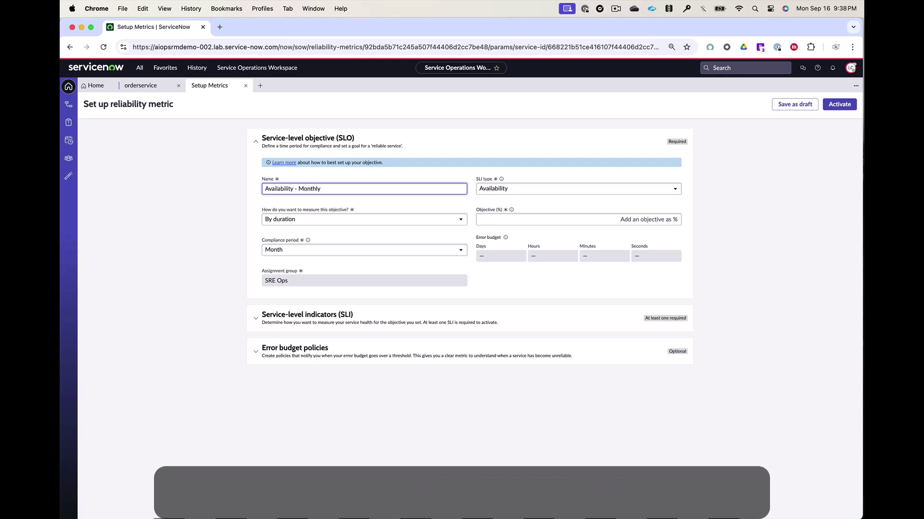
left_click(331, 227)
left_click(331, 228)
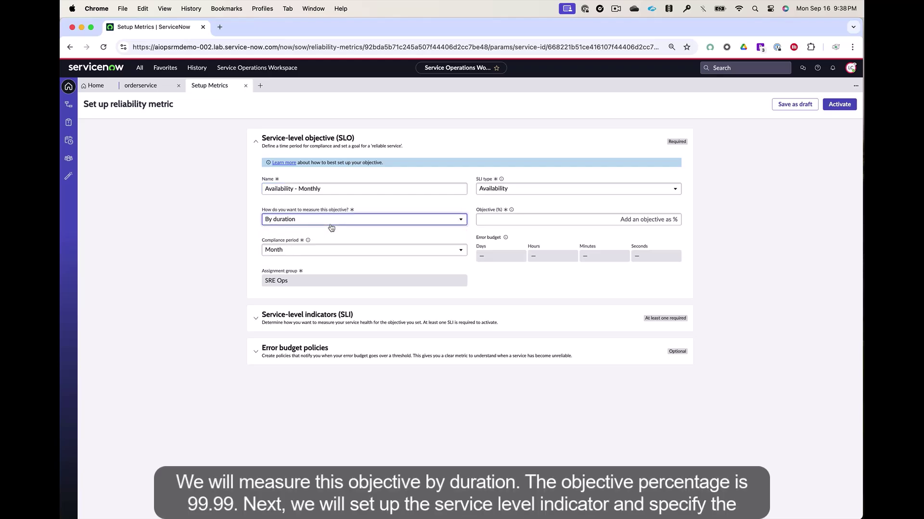
left_click(560, 220)
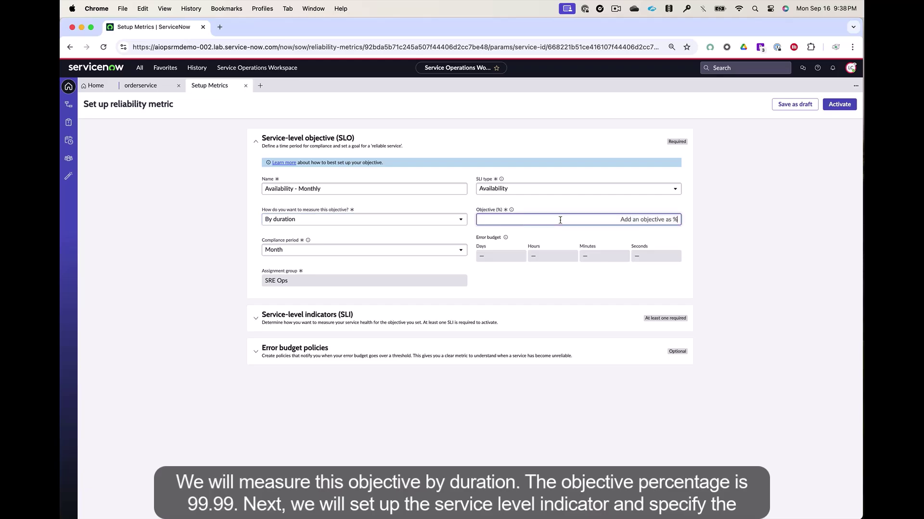
type("99.99")
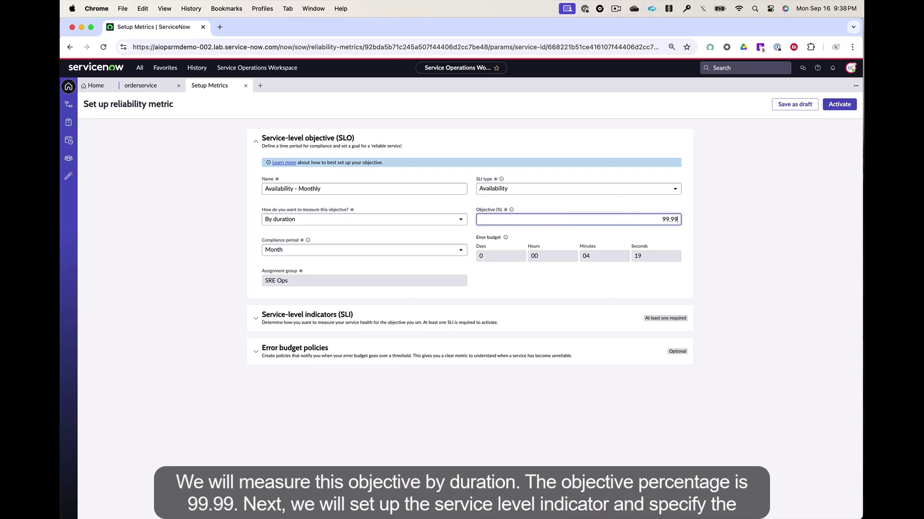
Step: Add a new SLI named 'Availability Monthly'
left_click(619, 322)
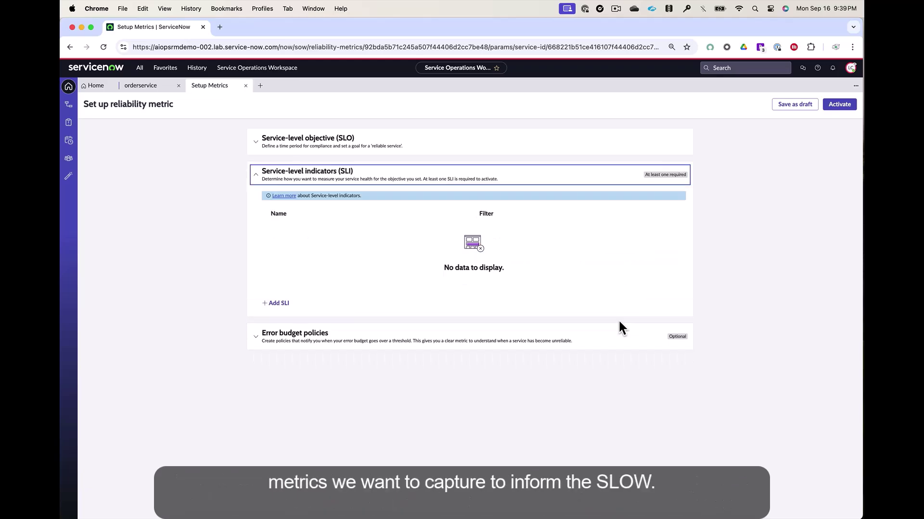
left_click(284, 304)
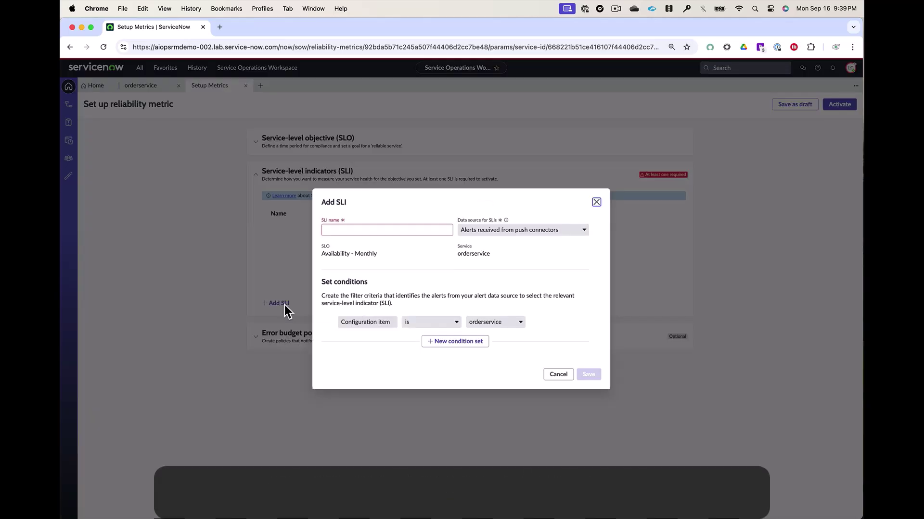
left_click(380, 254)
left_click(380, 229)
type("Availabilit")
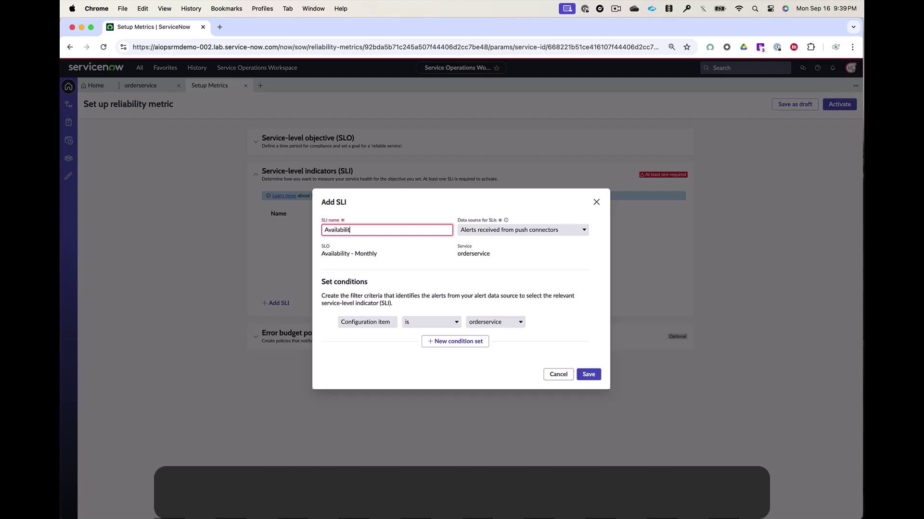
type("y Monthly")
Step: Filter the SLI on Metric name contains 'availability' and save it
left_click(452, 341)
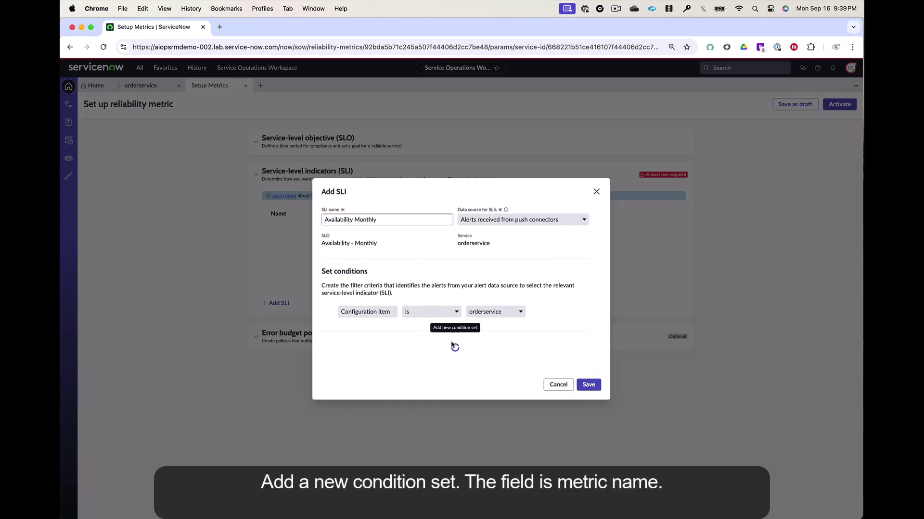
left_click(393, 352)
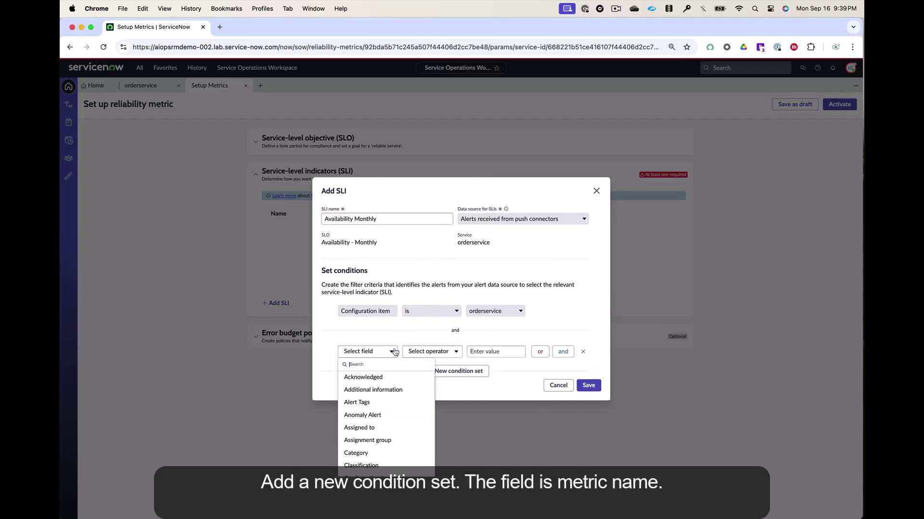
type("metr")
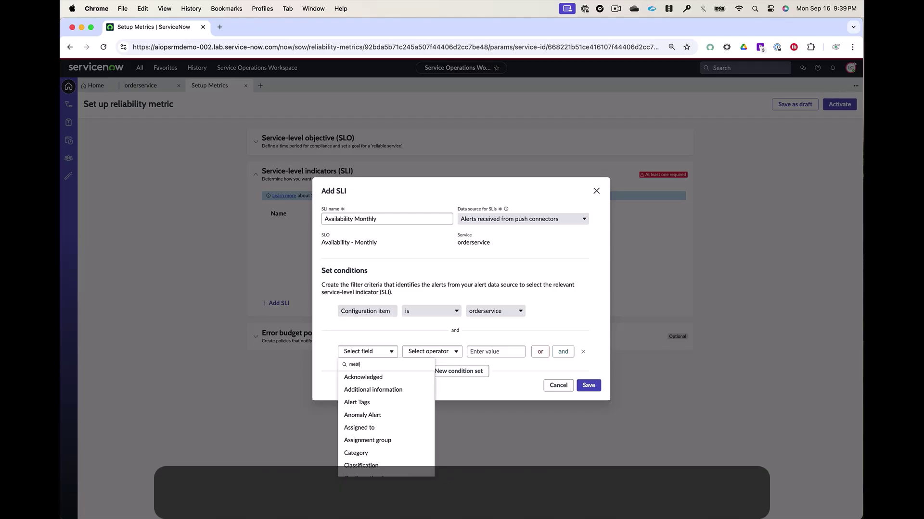
type("i")
left_click(392, 376)
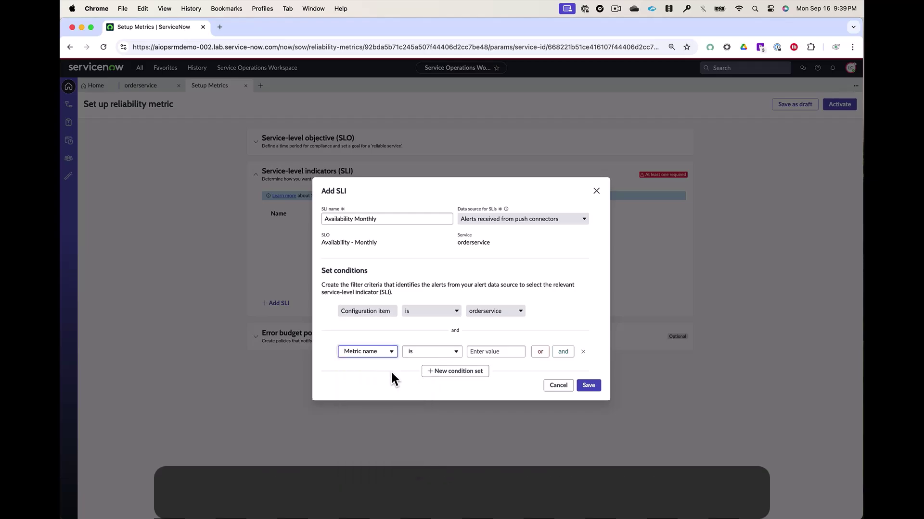
left_click(432, 351)
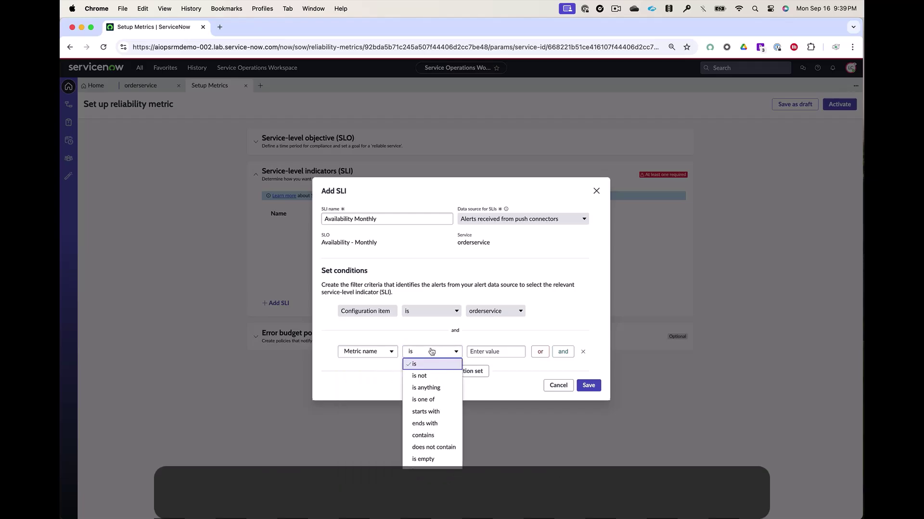
left_click(430, 435)
left_click(504, 352)
type("availability")
left_click(588, 385)
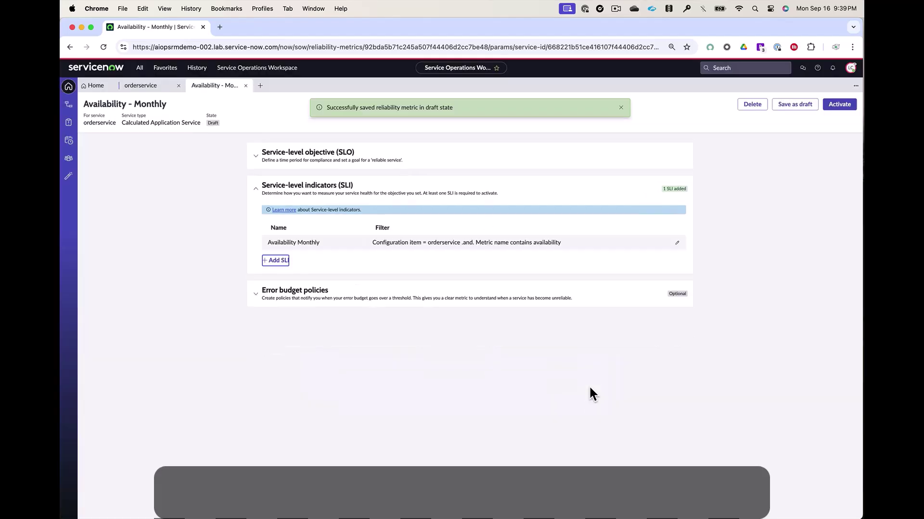
Step: Add a 50% error-budget threshold that creates an incident, then activate the SLO
left_click(516, 286)
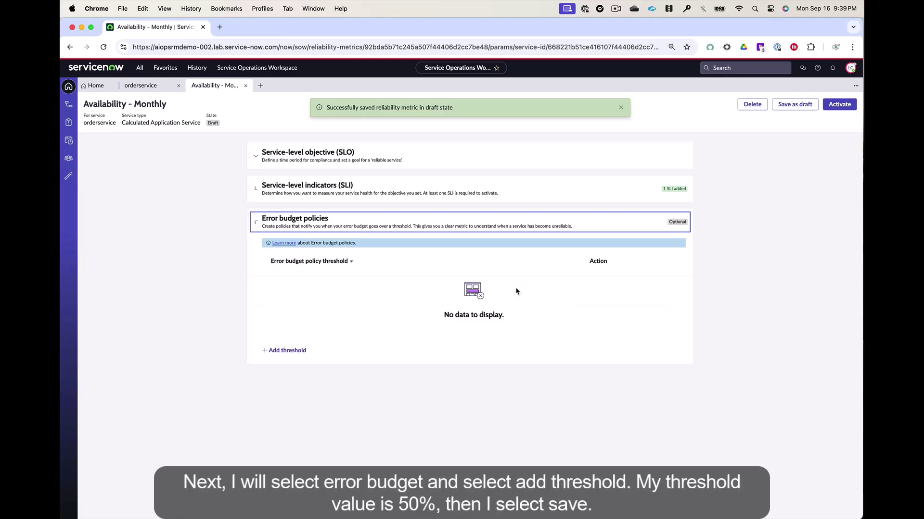
left_click(301, 351)
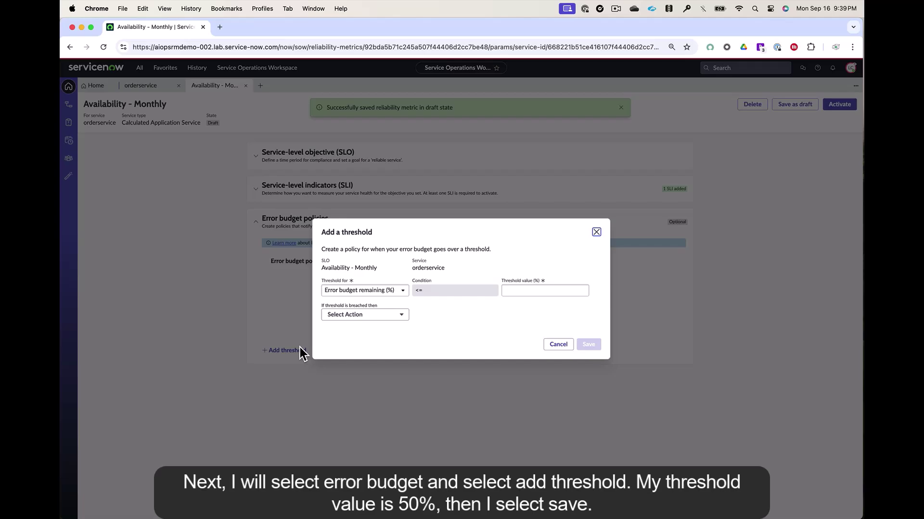
left_click(544, 290)
type("50")
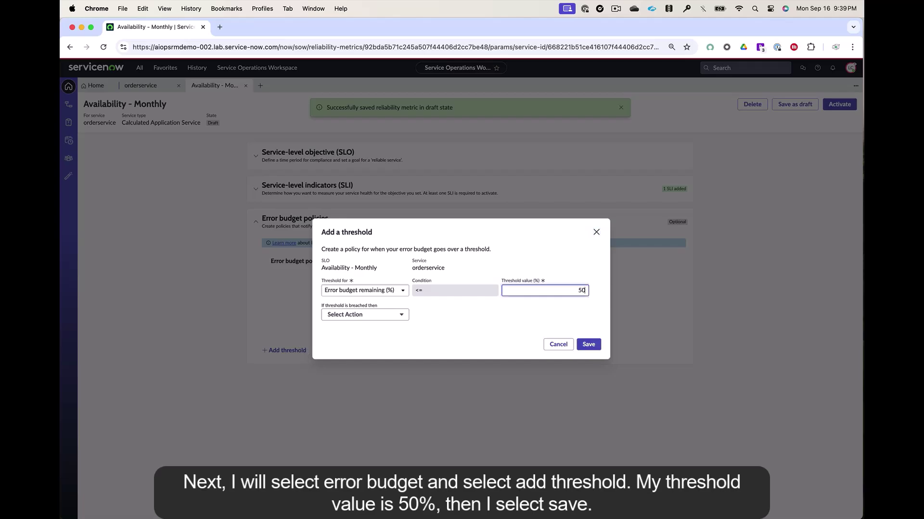
left_click(589, 344)
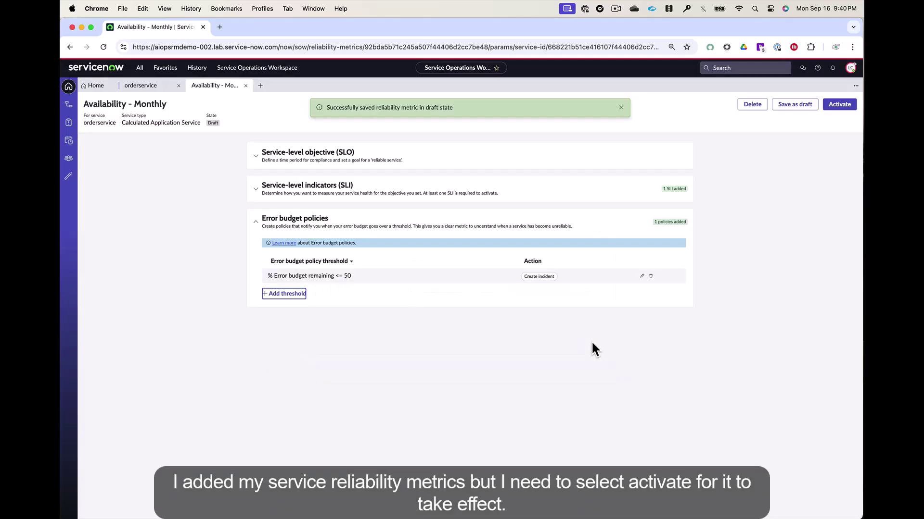
left_click(838, 105)
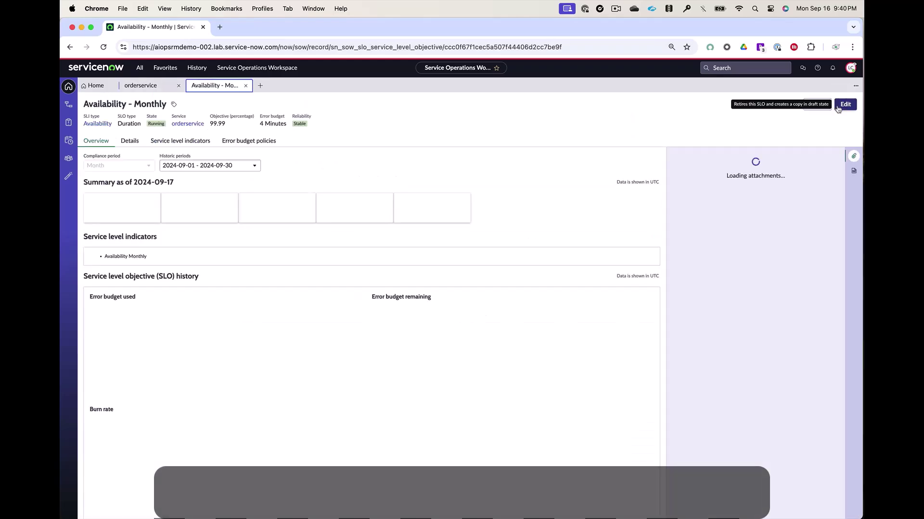
left_click(136, 140)
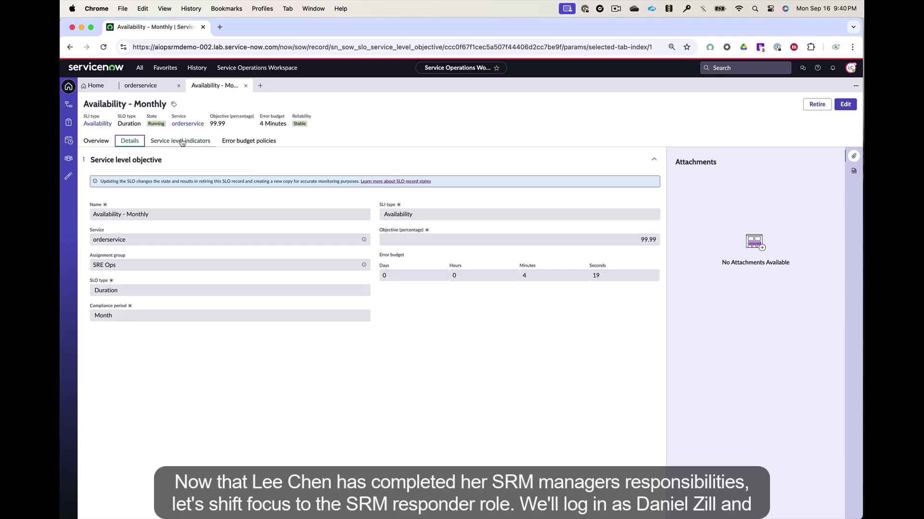
Step: Impersonate the SRM responder account from the profile menu
left_click(181, 141)
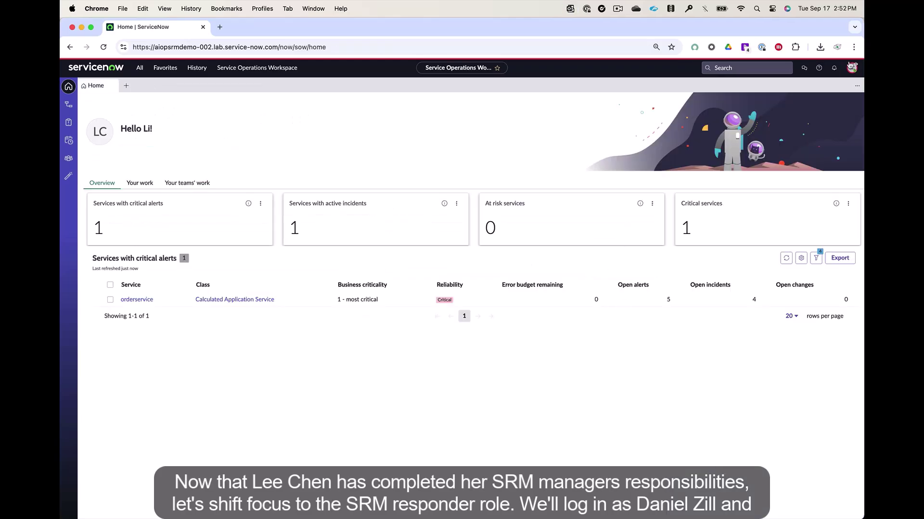
left_click(851, 68)
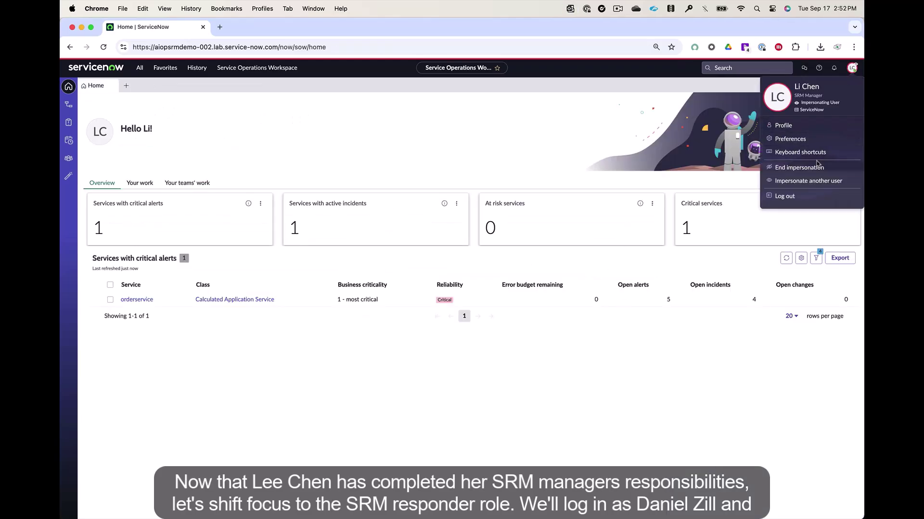
left_click(812, 181)
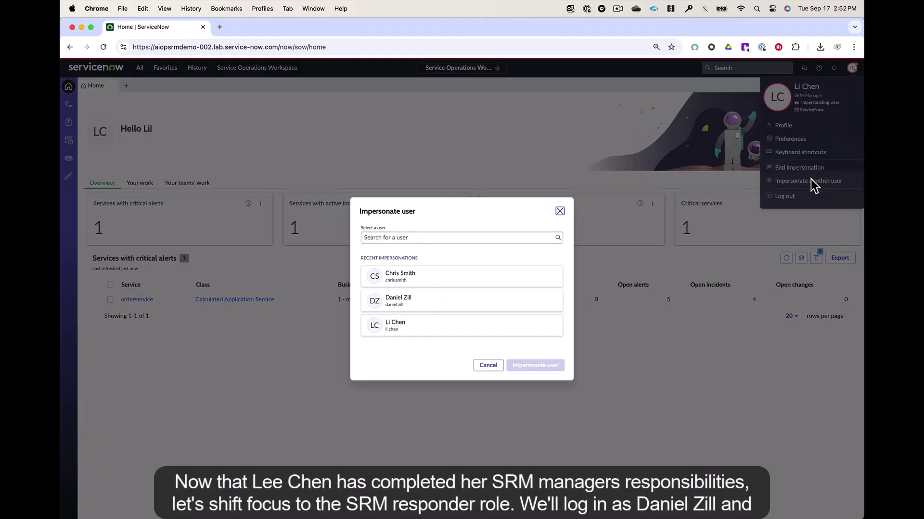
left_click(438, 307)
left_click(546, 367)
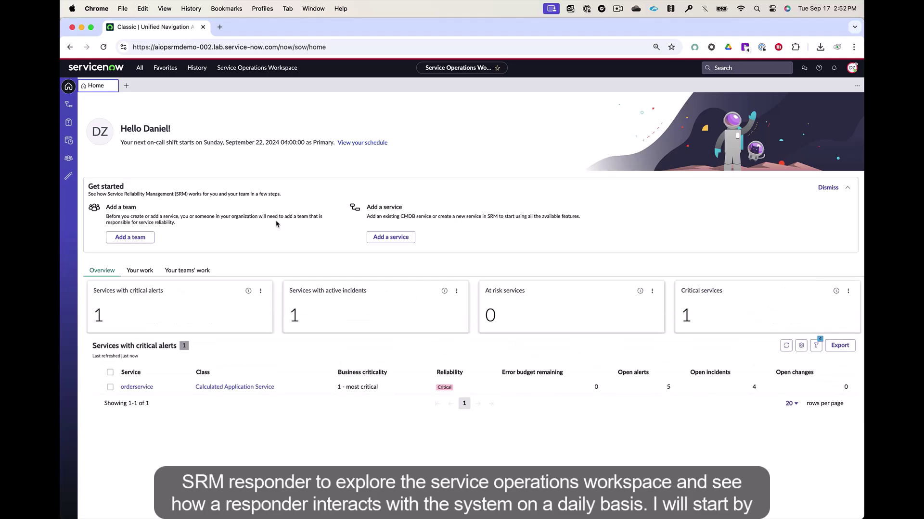
Step: Open the details of grouped alert Alert0014837 from the Reliability tasks list
left_click(68, 122)
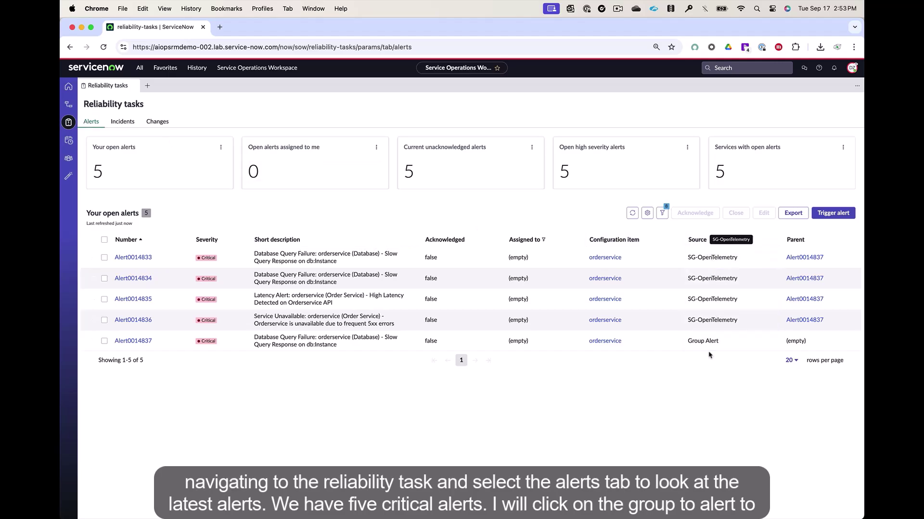
left_click(138, 344)
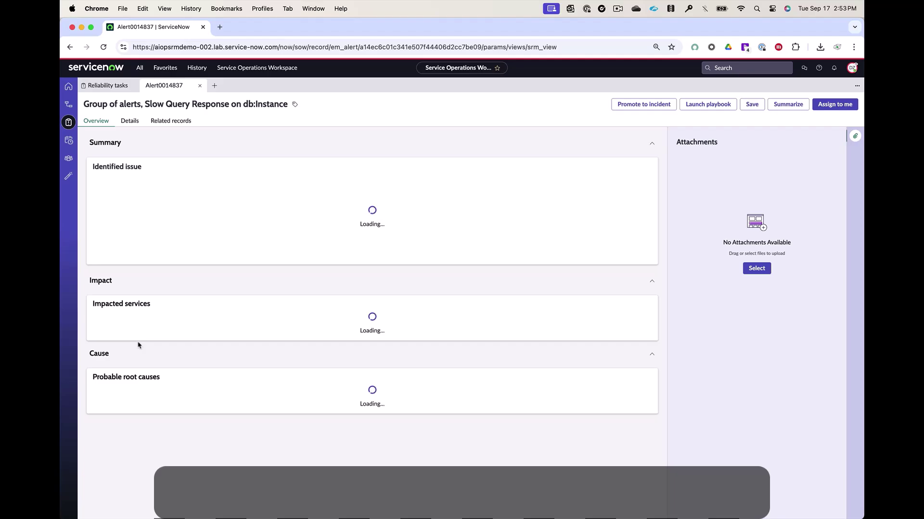
left_click(130, 121)
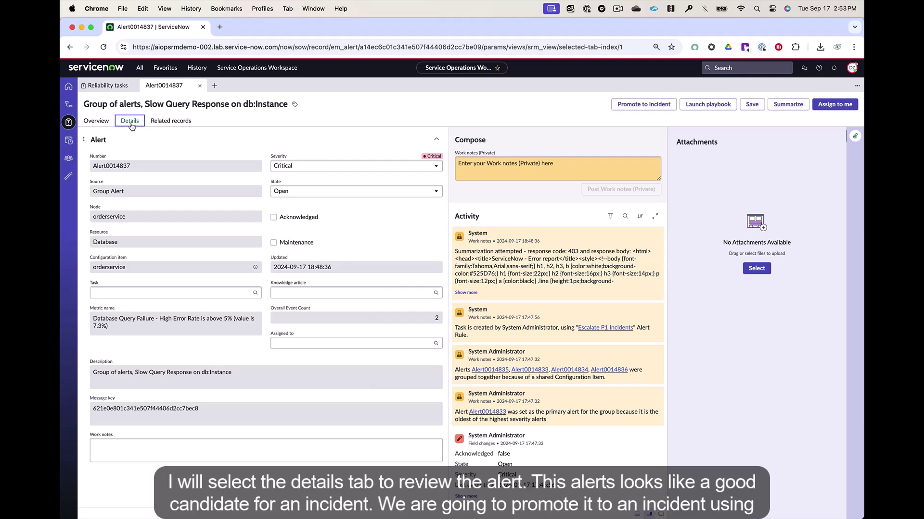
Step: Promote Alert0014837 to an incident and preview the linked incident INC0010016
left_click(662, 108)
left_click(507, 315)
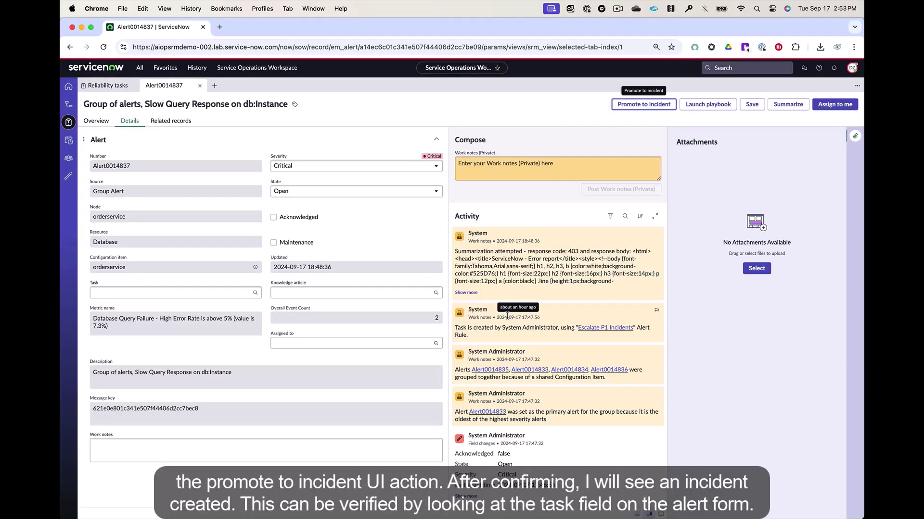
left_click(643, 104)
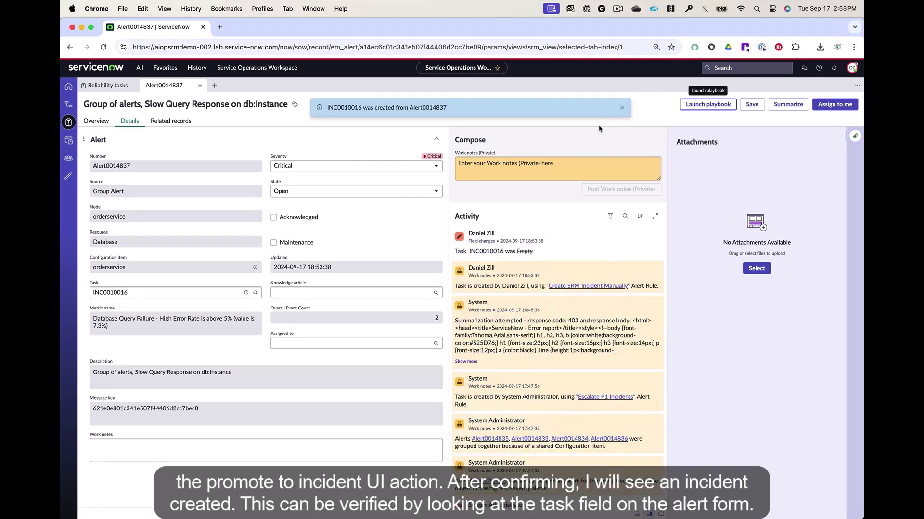
left_click(246, 294)
left_click(246, 293)
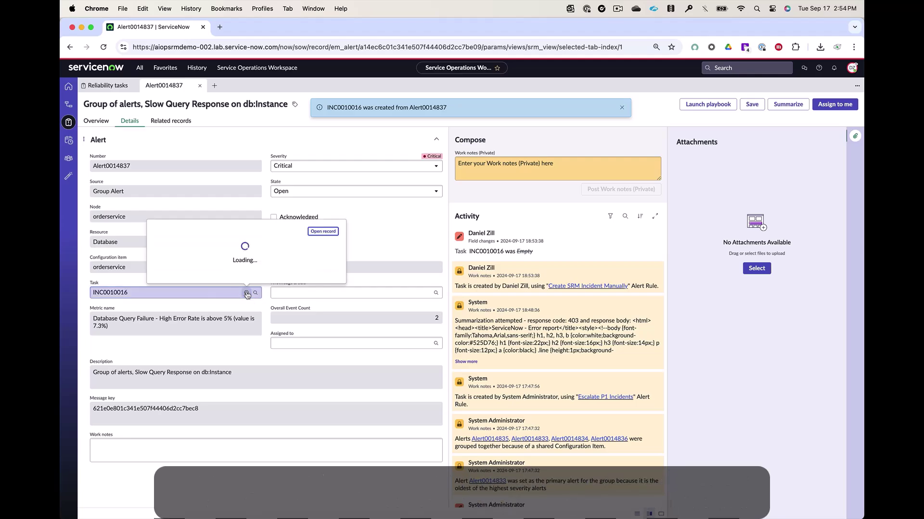
Step: Open INC0010016 and post the comment 'I will start my investigation of this outage'
key("Return")
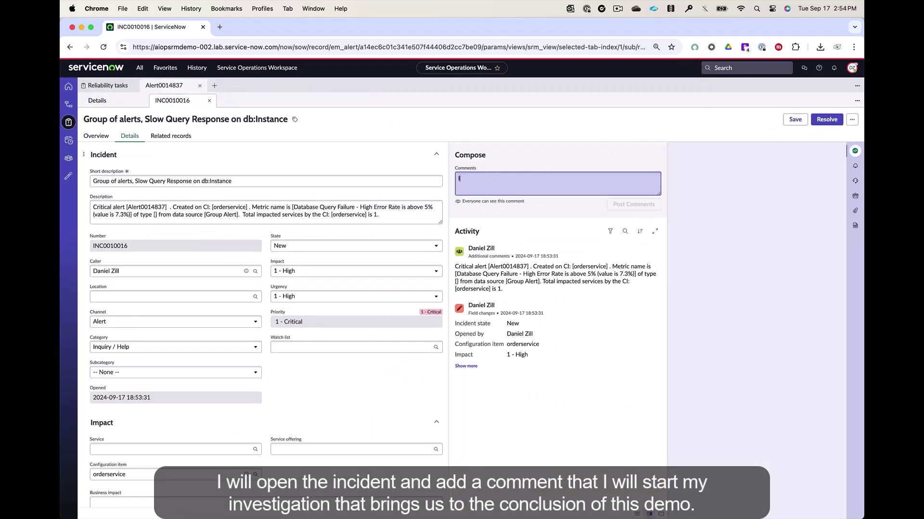
type("I will star")
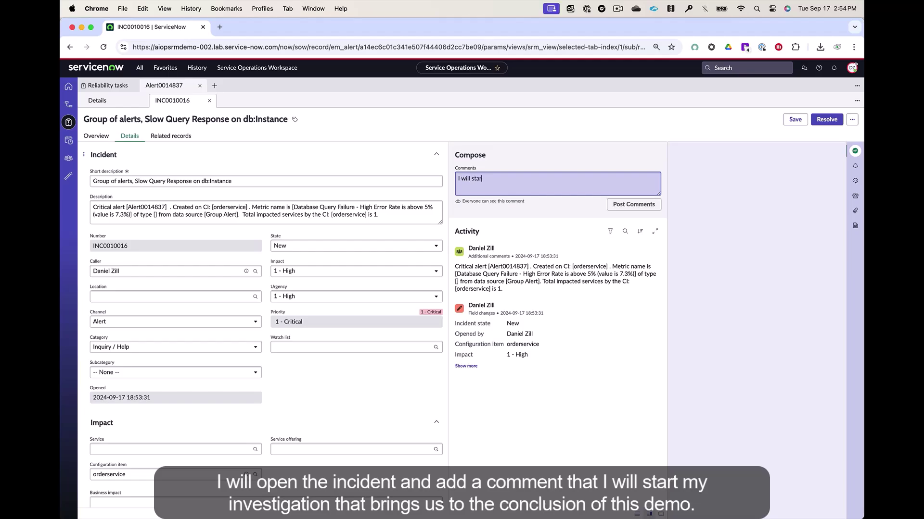
type("t my investigation of this")
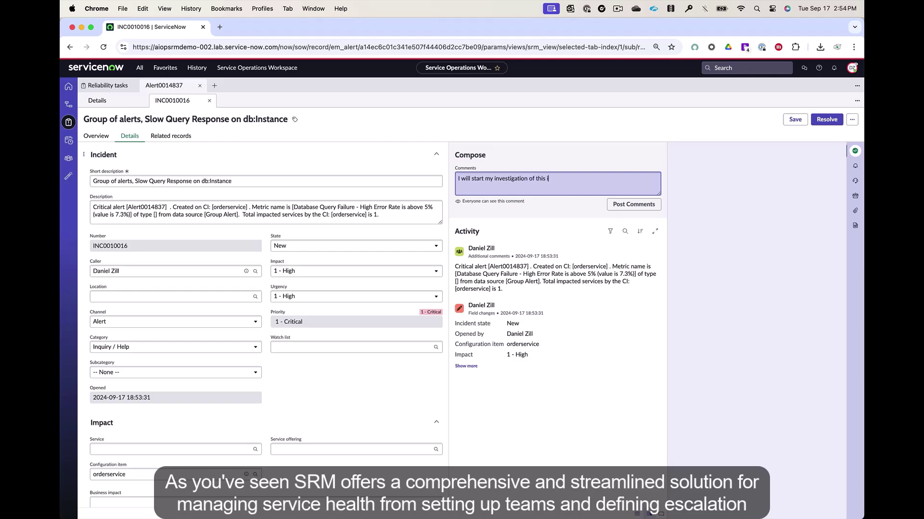
type(" outage")
left_click(650, 211)
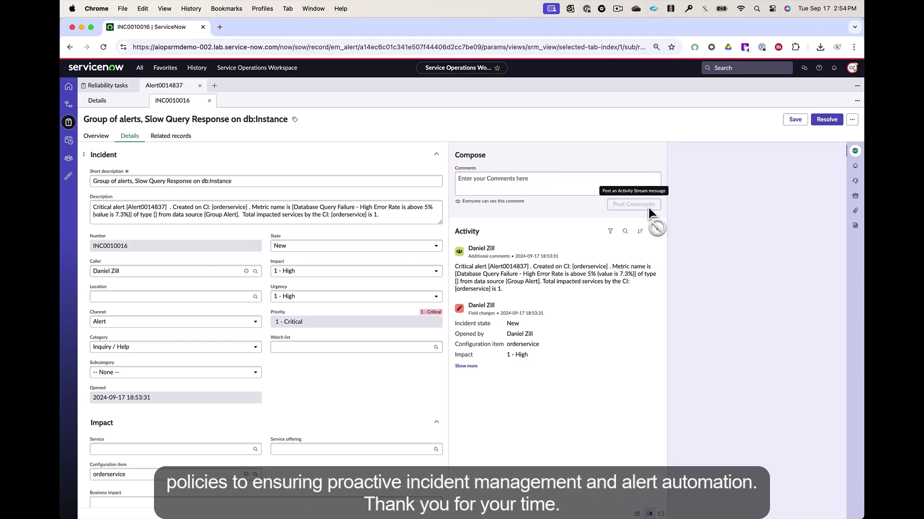